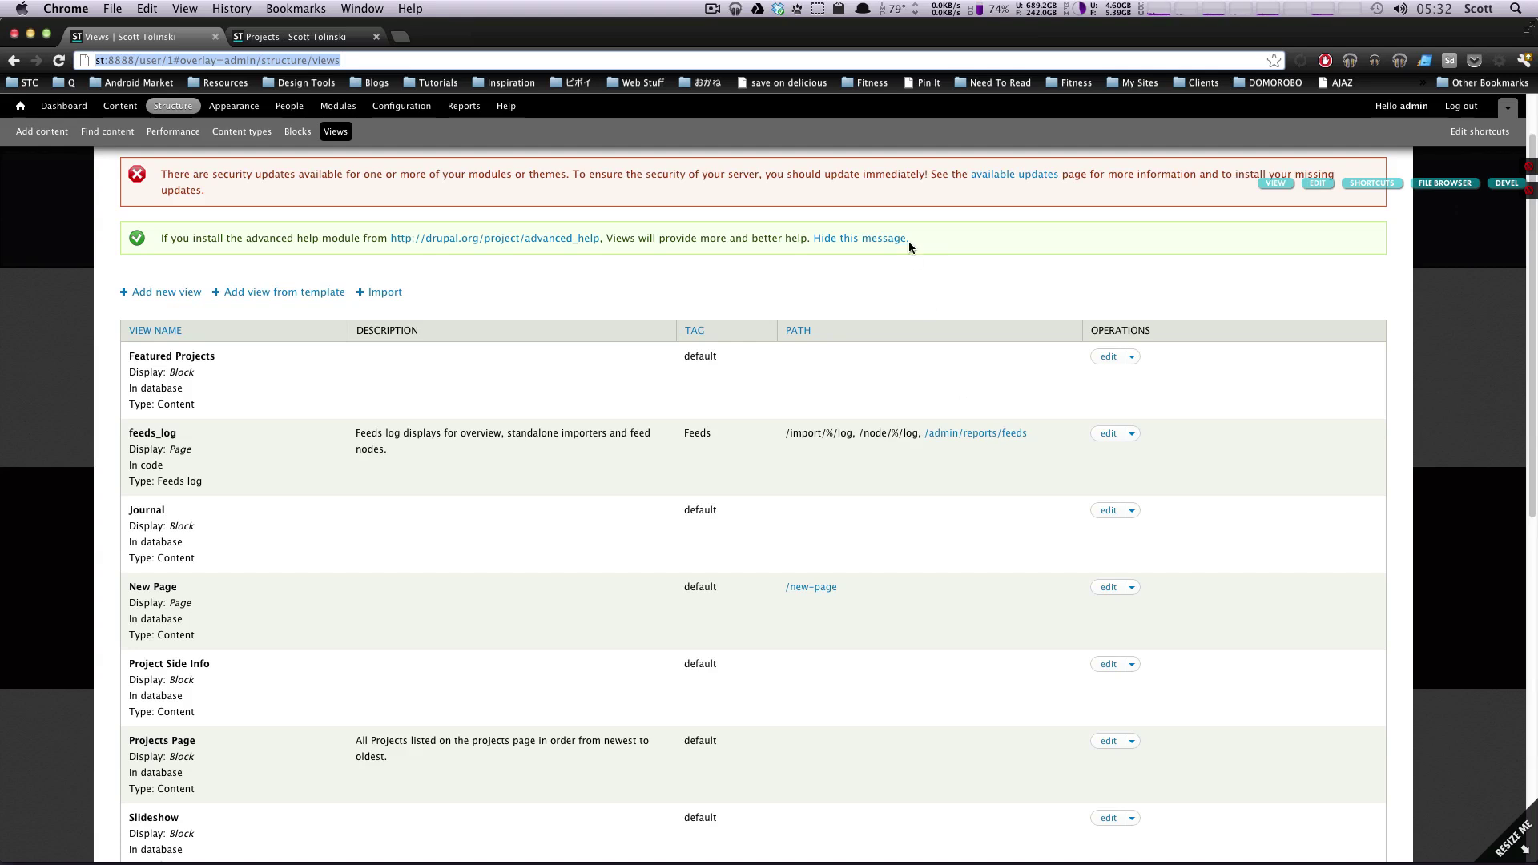
Search Google for 'semantic views' in a new tab and open the drupal.org project page
key(super+t)
text(sem)
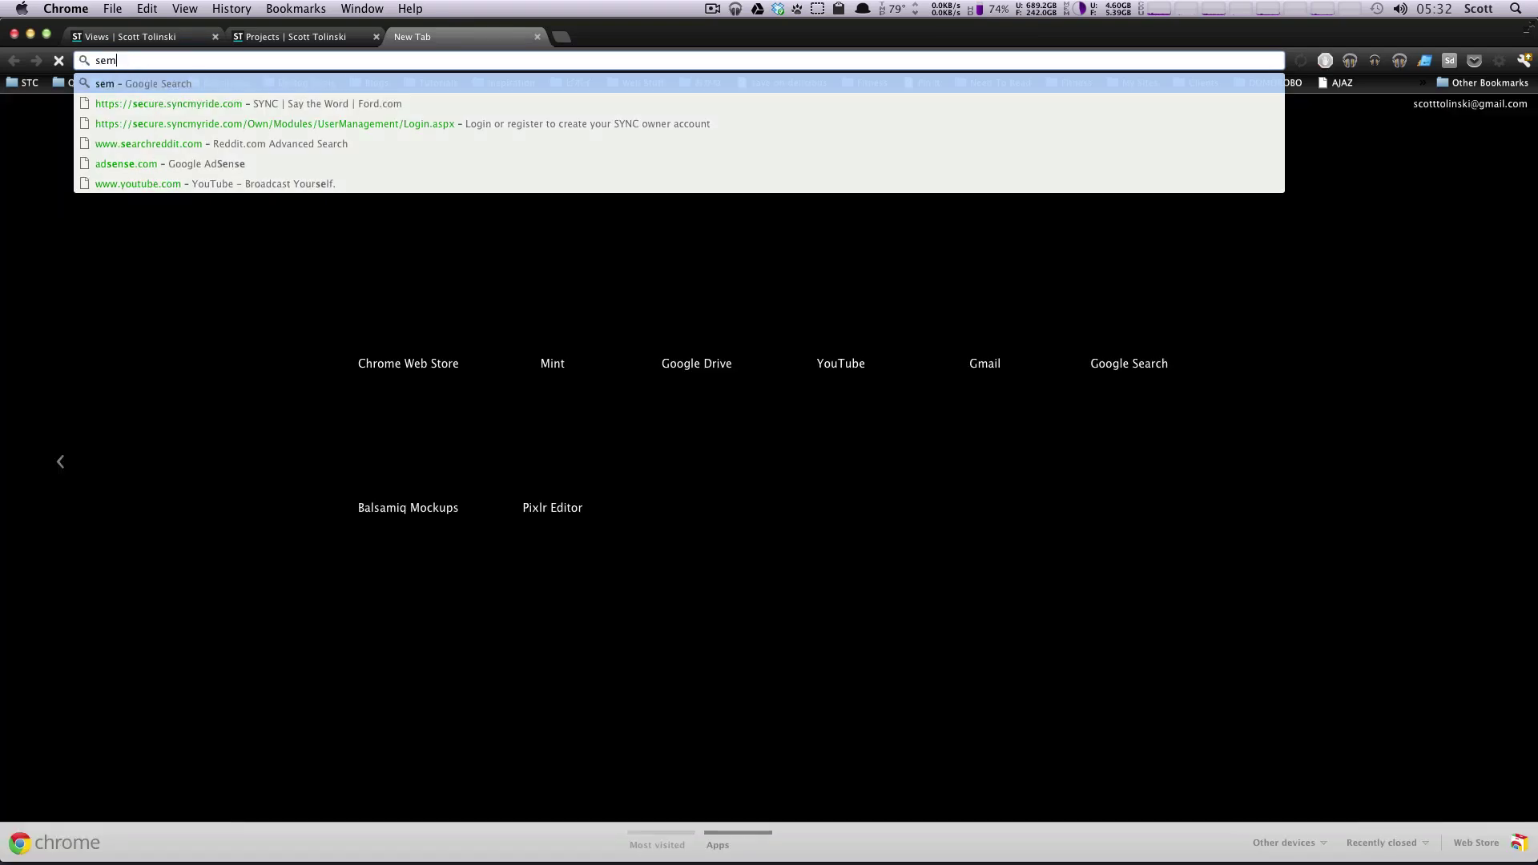
text(antic views)
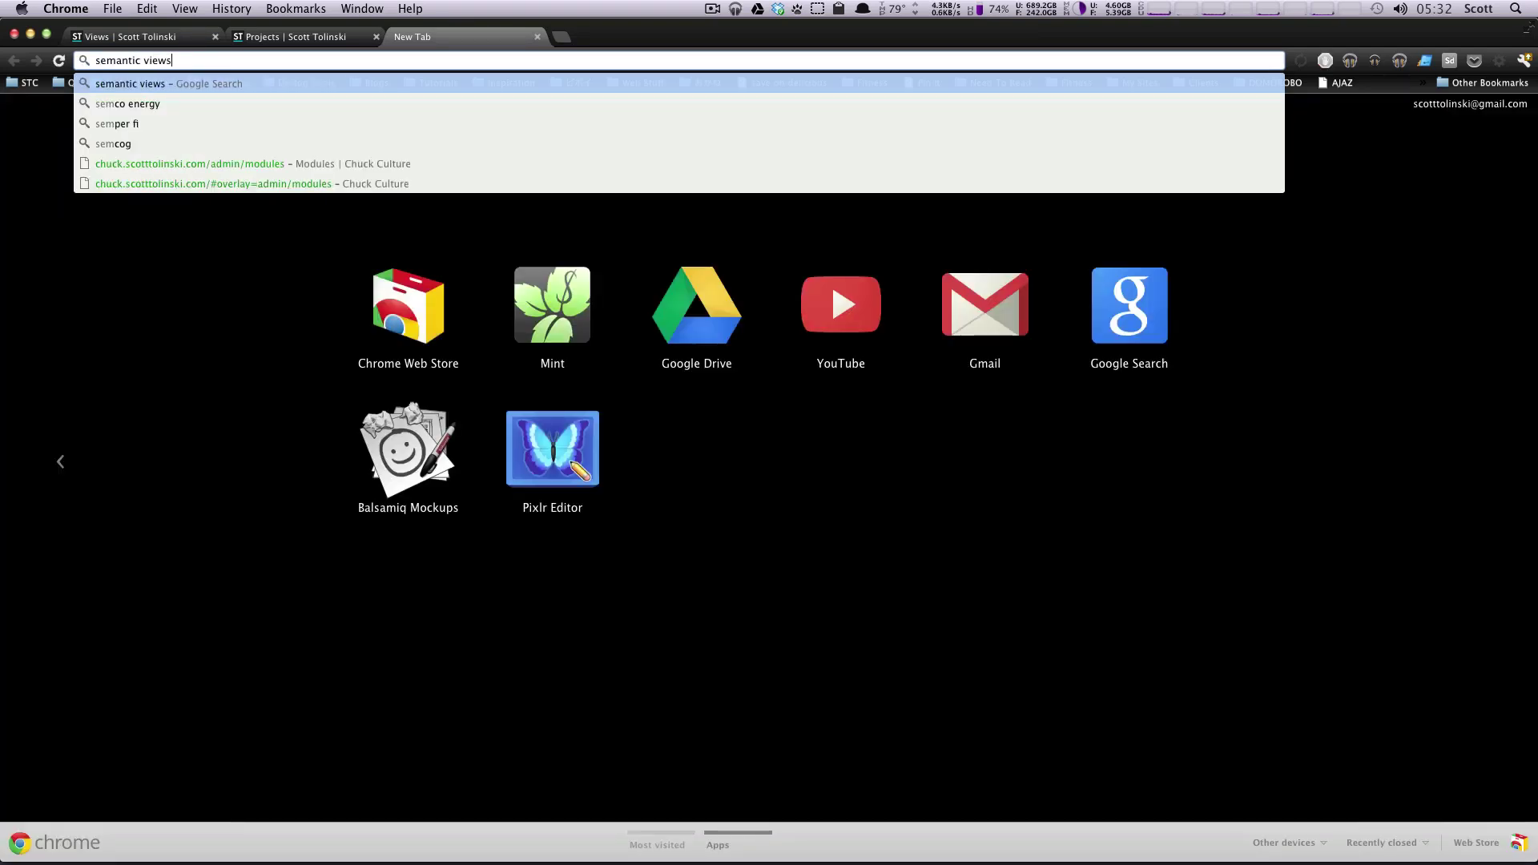
key(Return)
drag(183, 251, 217, 251)
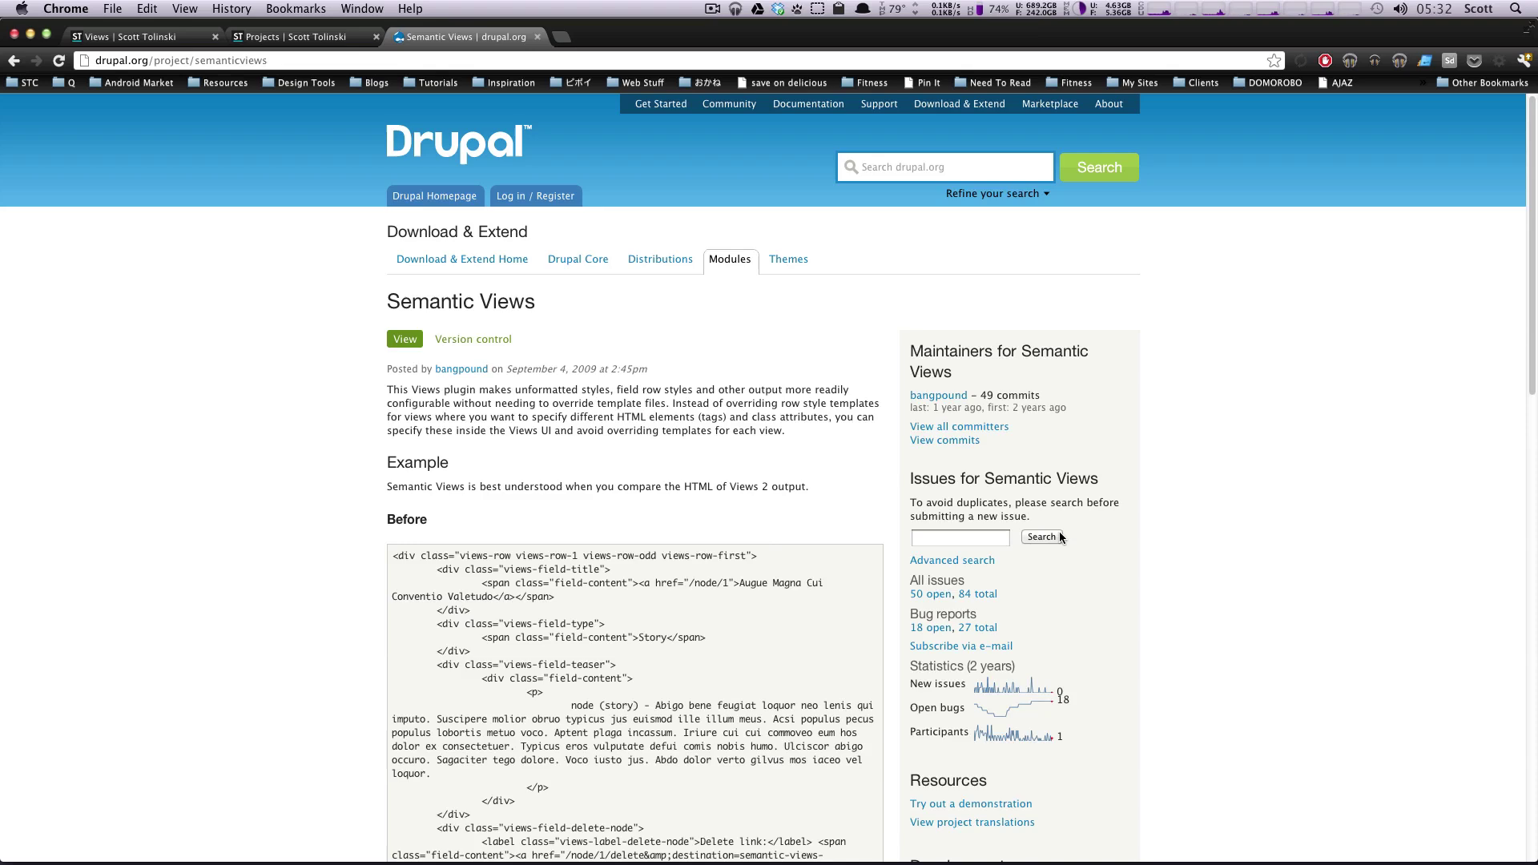
Read the project's Before and After markup examples, then go back to the Views admin list
scroll(845, 545, down, 5)
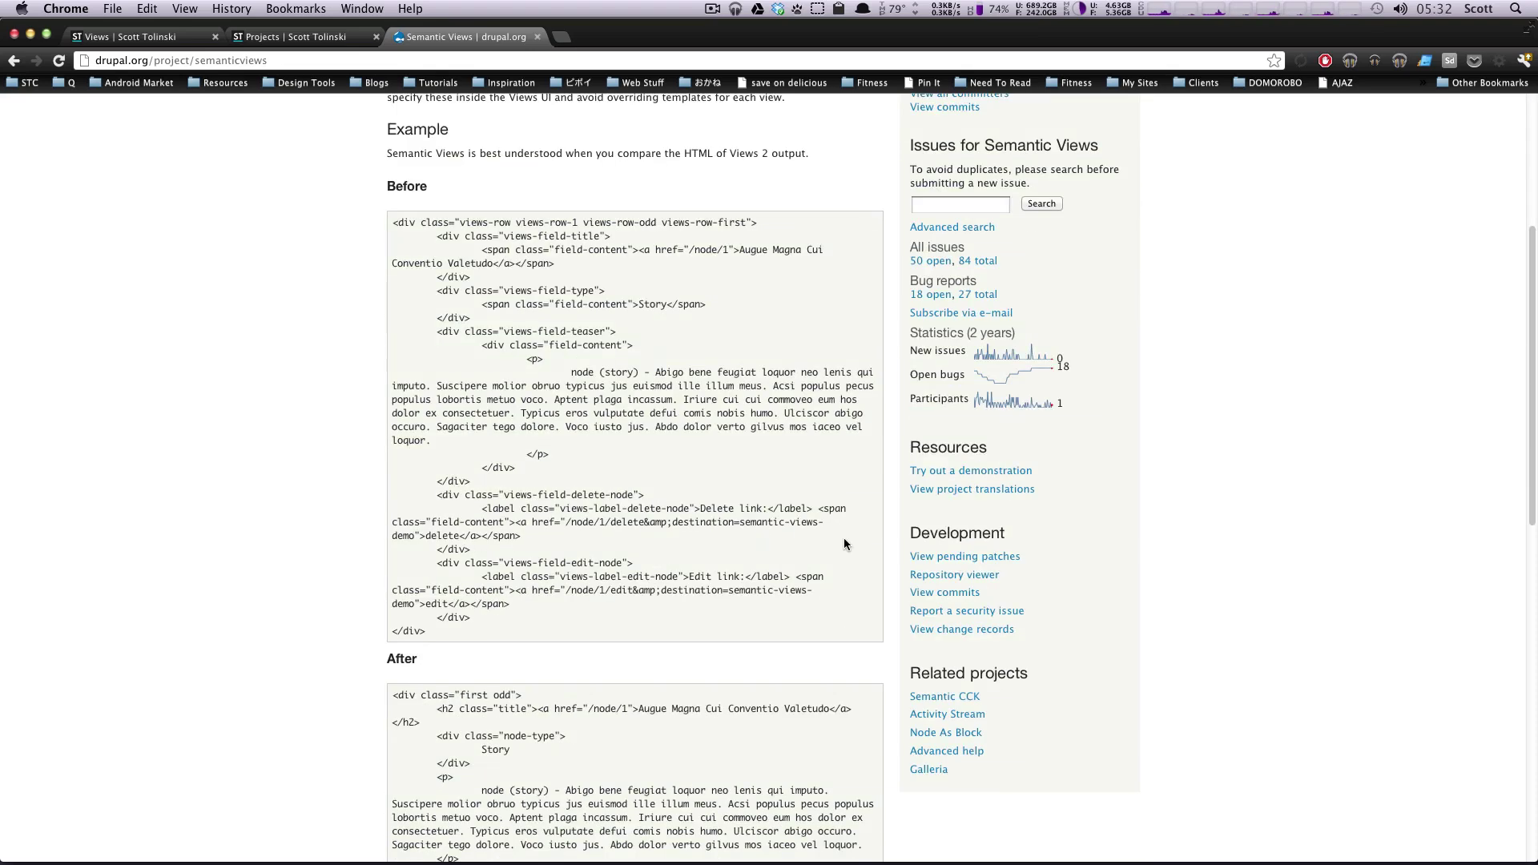
scroll(849, 543, down, 1)
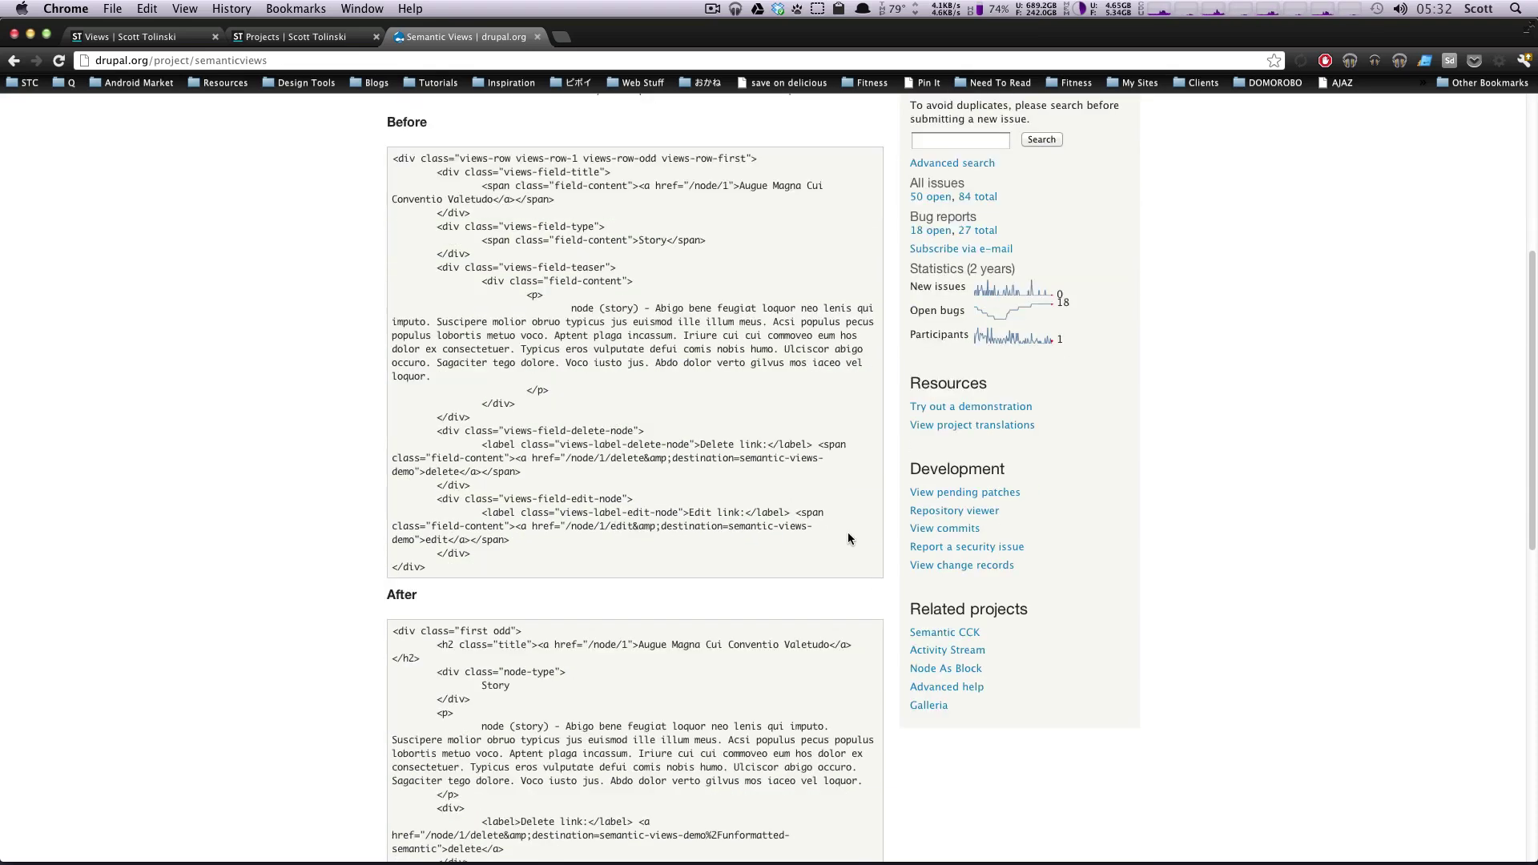
drag(471, 156, 574, 421)
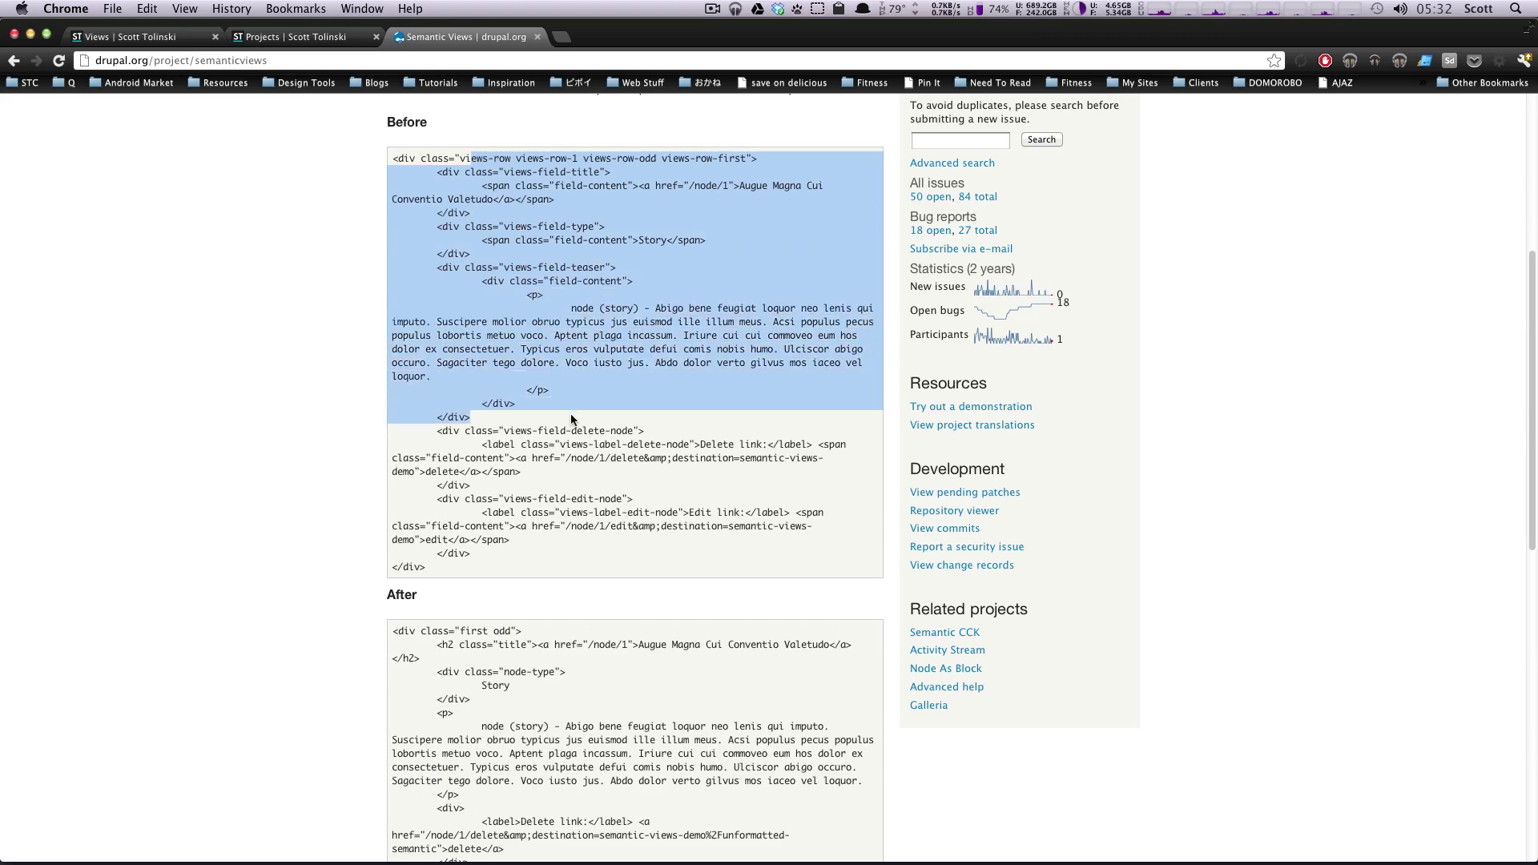
click(526, 279)
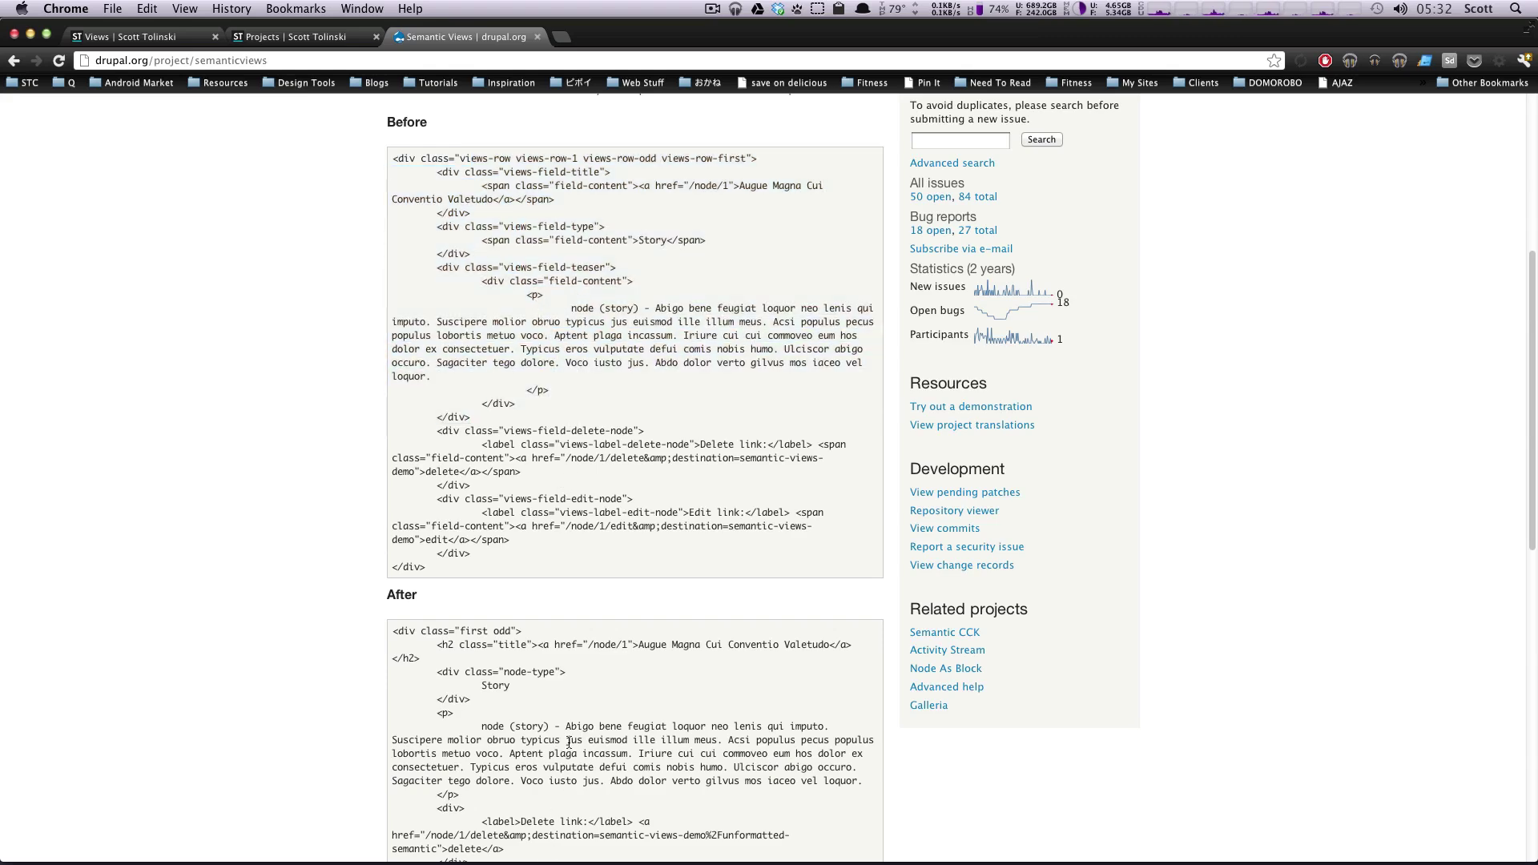
scroll(547, 668, down, 1)
drag(513, 599, 560, 666)
click(560, 668)
scroll(561, 680, down, 2)
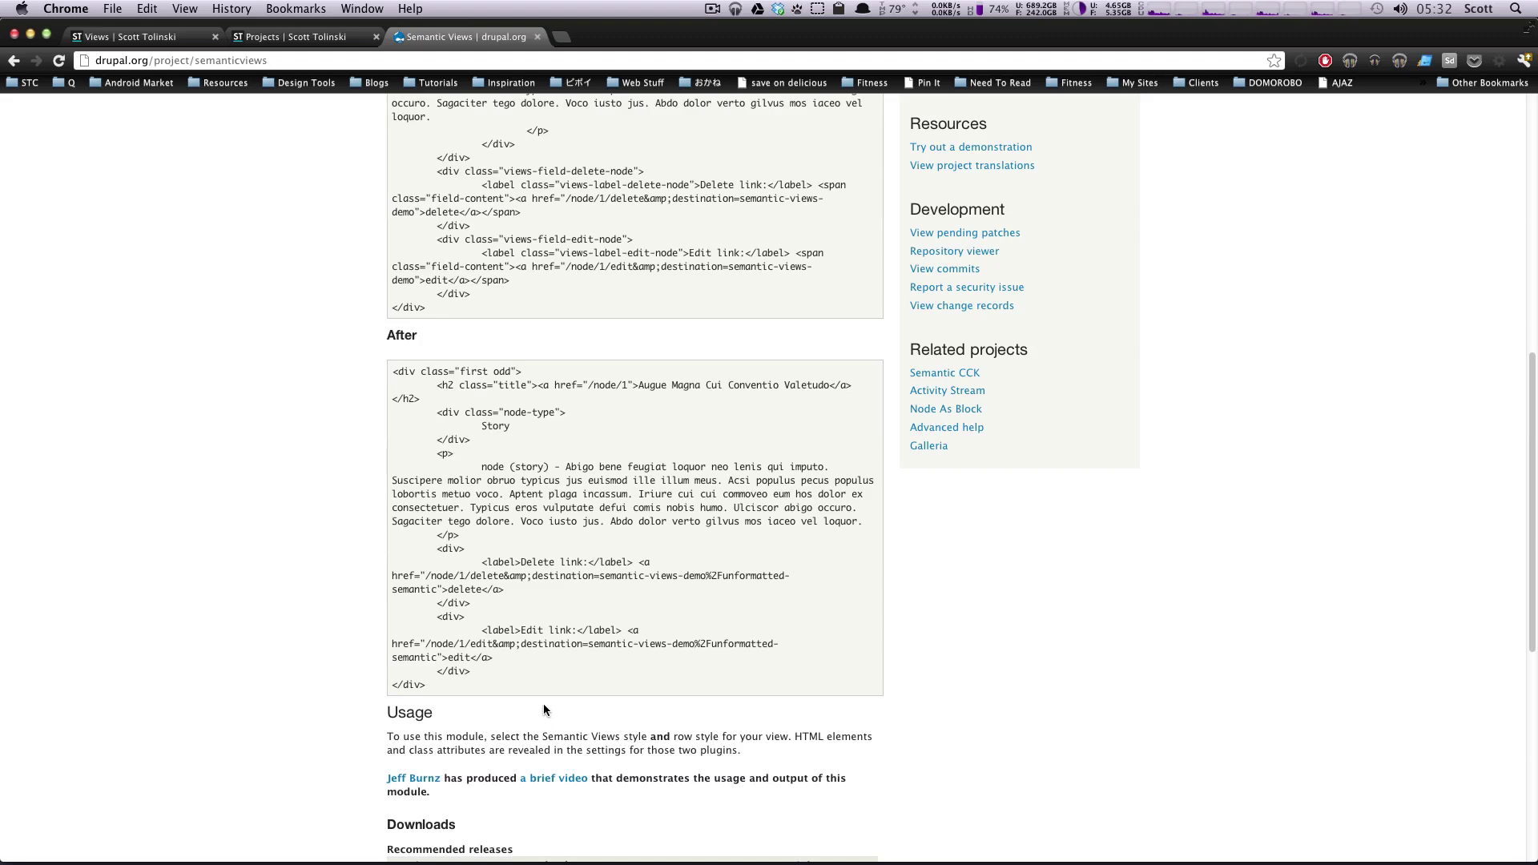
scroll(543, 703, up, 10)
scroll(543, 704, down, 7)
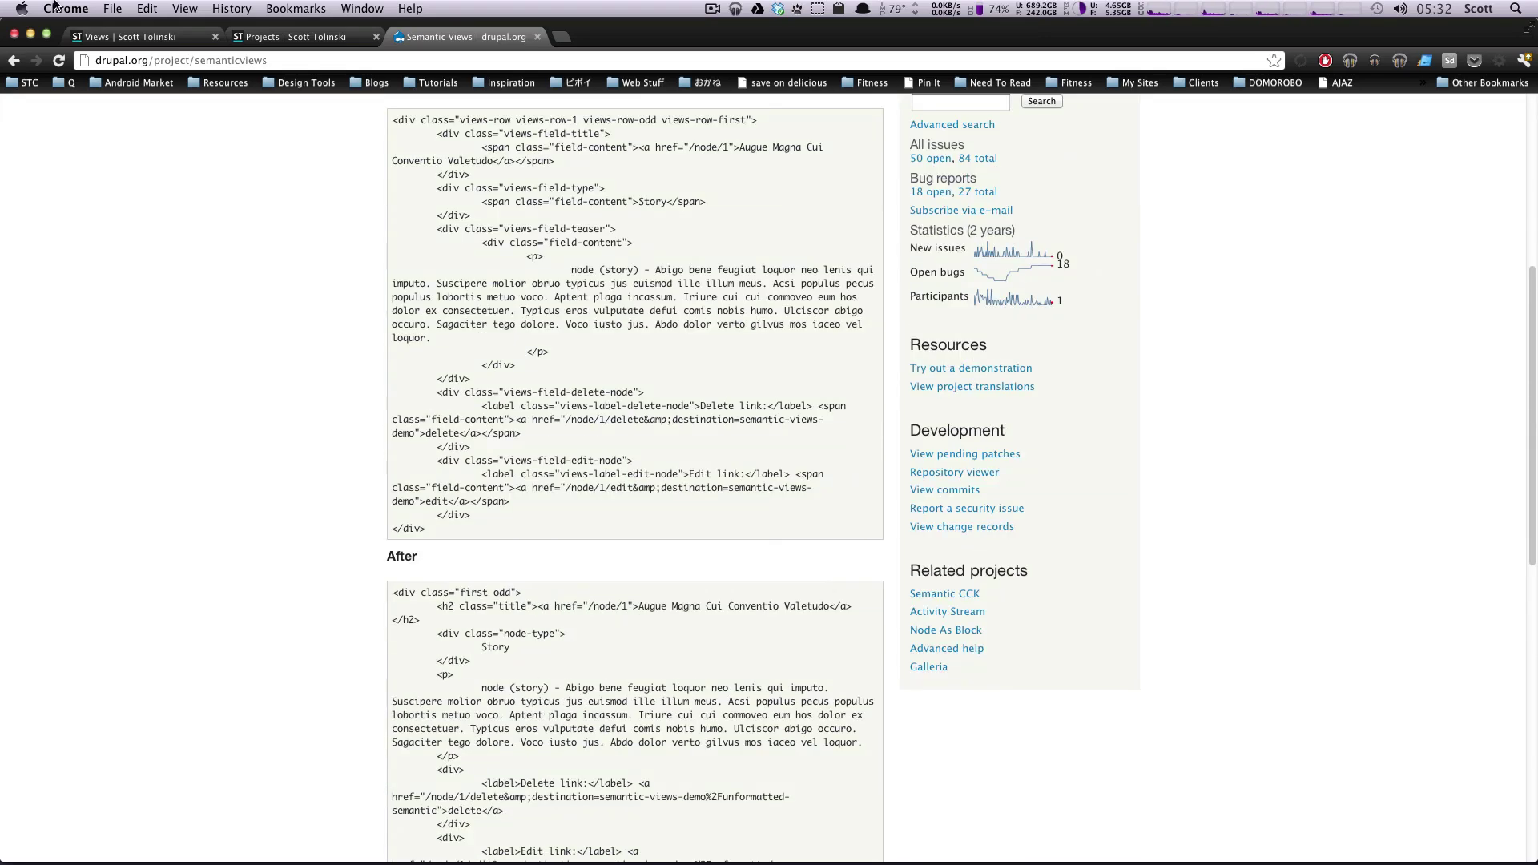
click(115, 40)
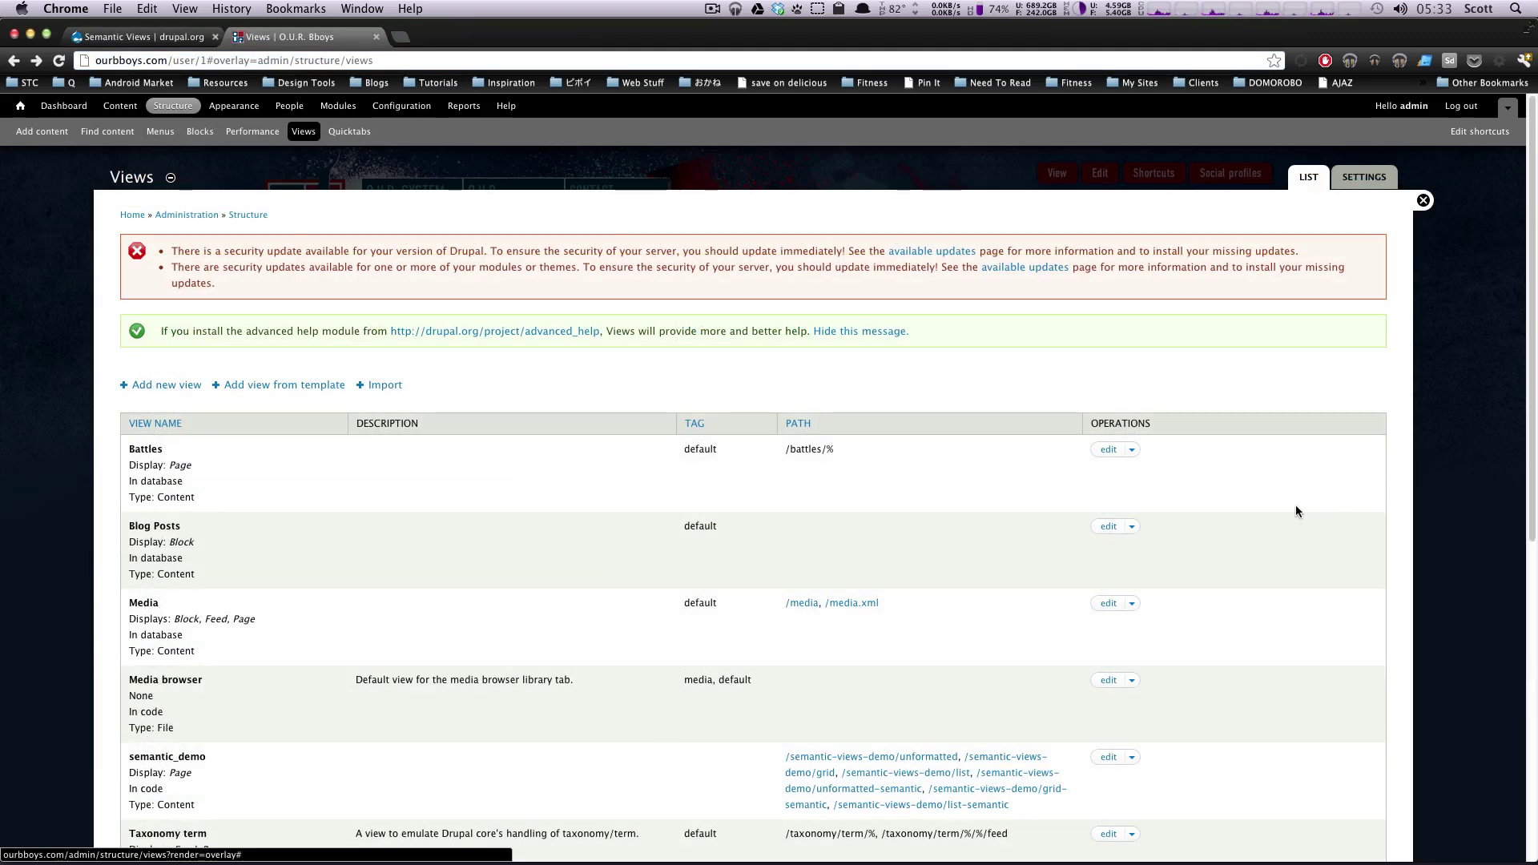
Edit the Battles view and set its format to Semantic Views for all displays
click(1106, 450)
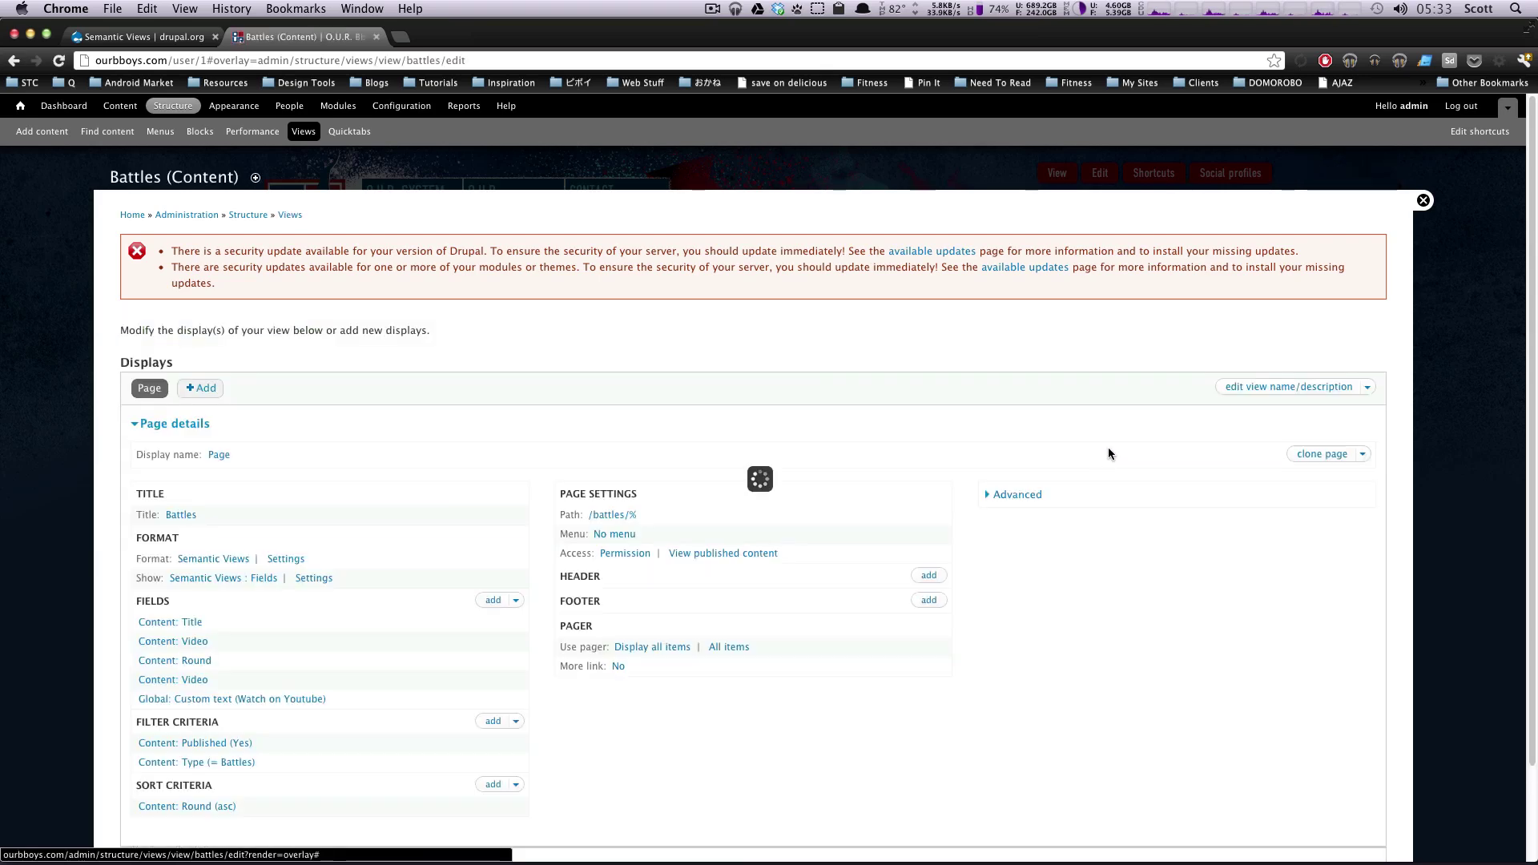
scroll(1111, 452, down, 3)
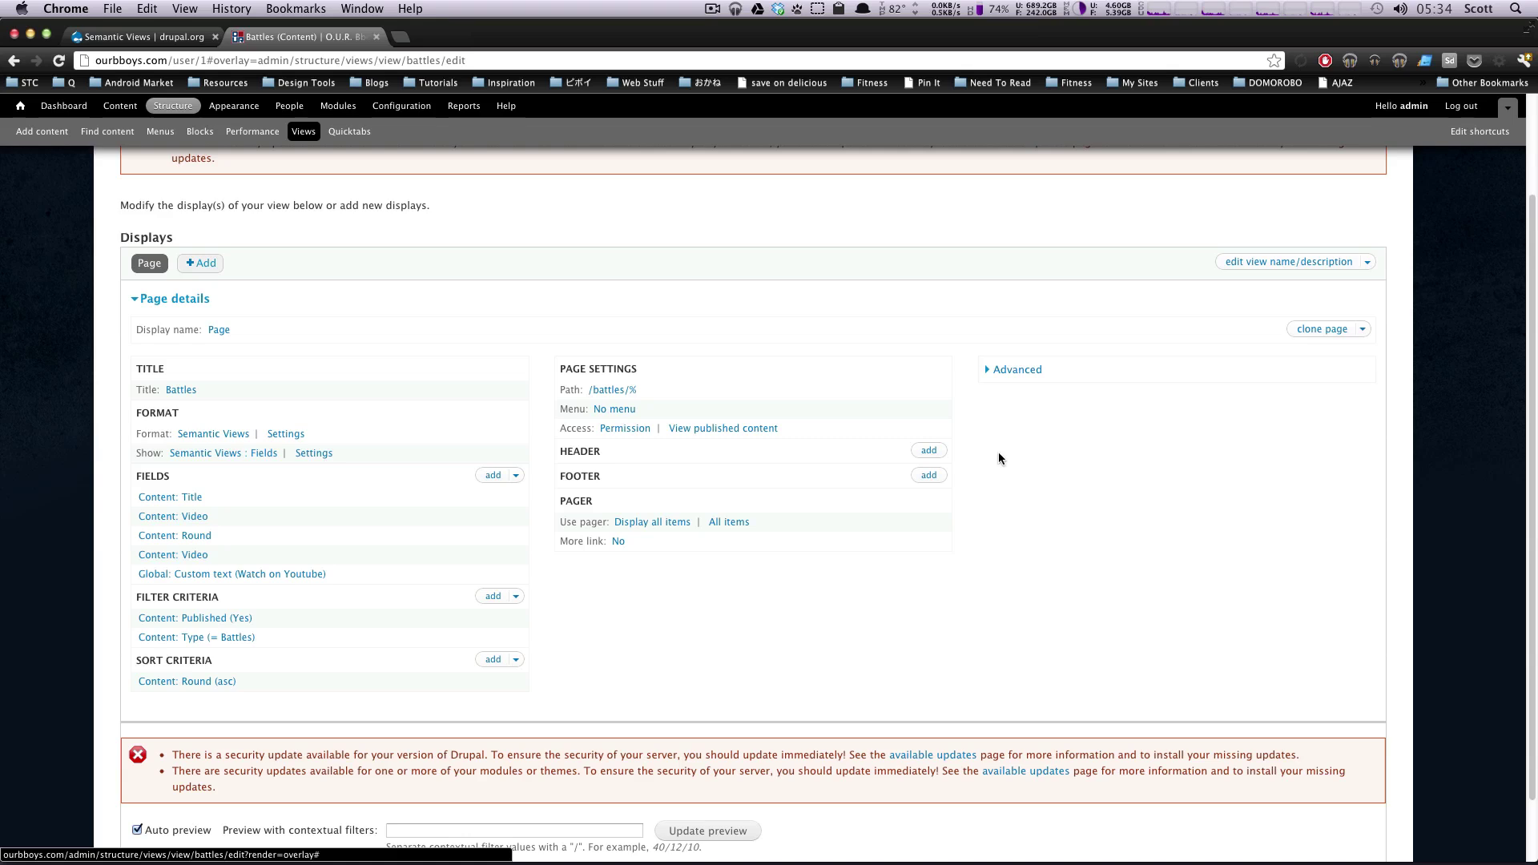
drag(165, 413, 201, 412)
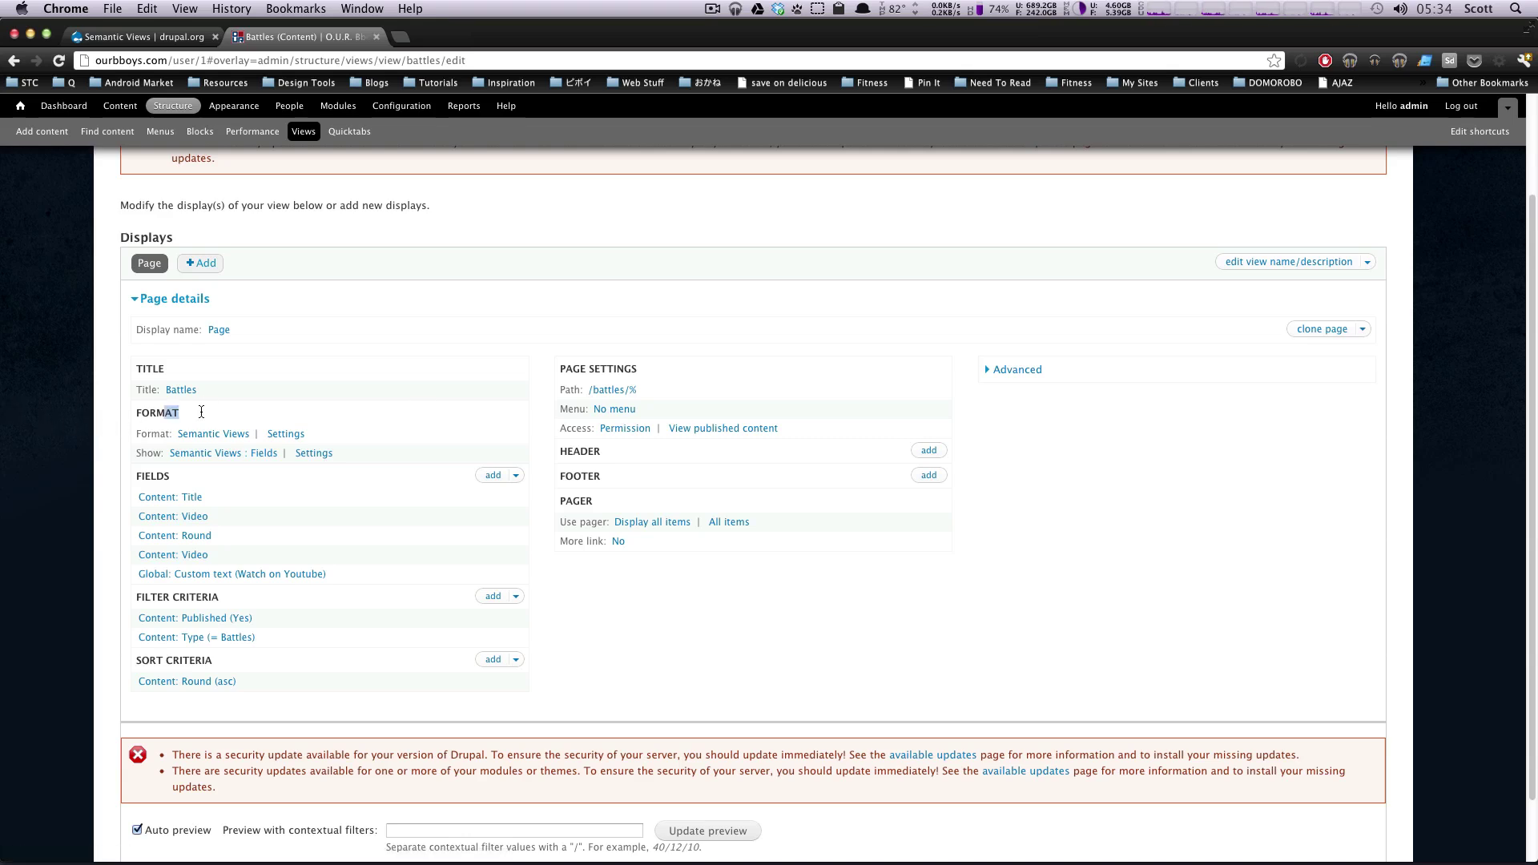
click(218, 440)
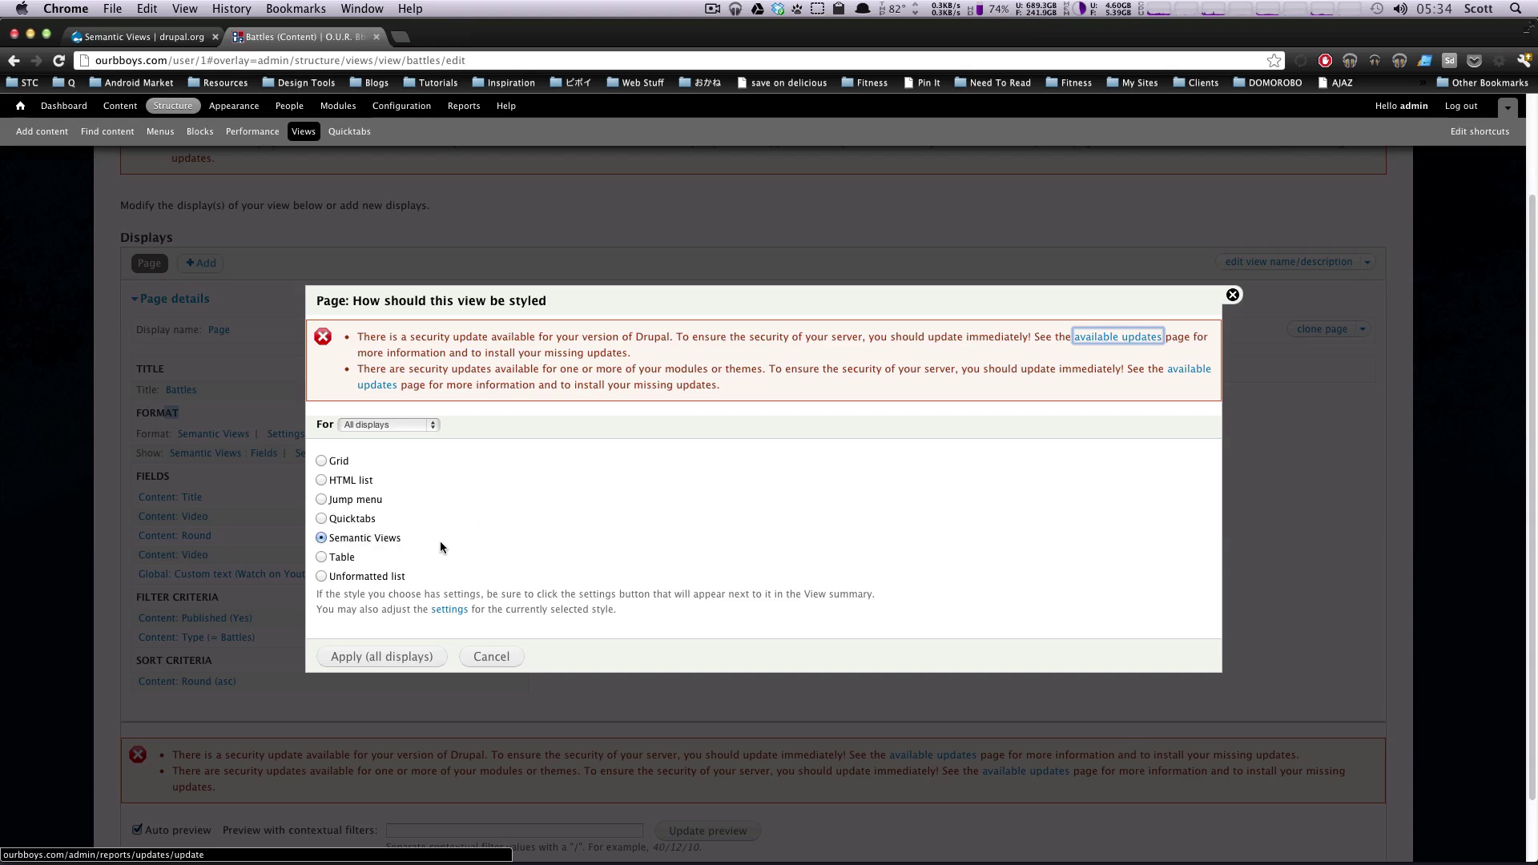
click(381, 659)
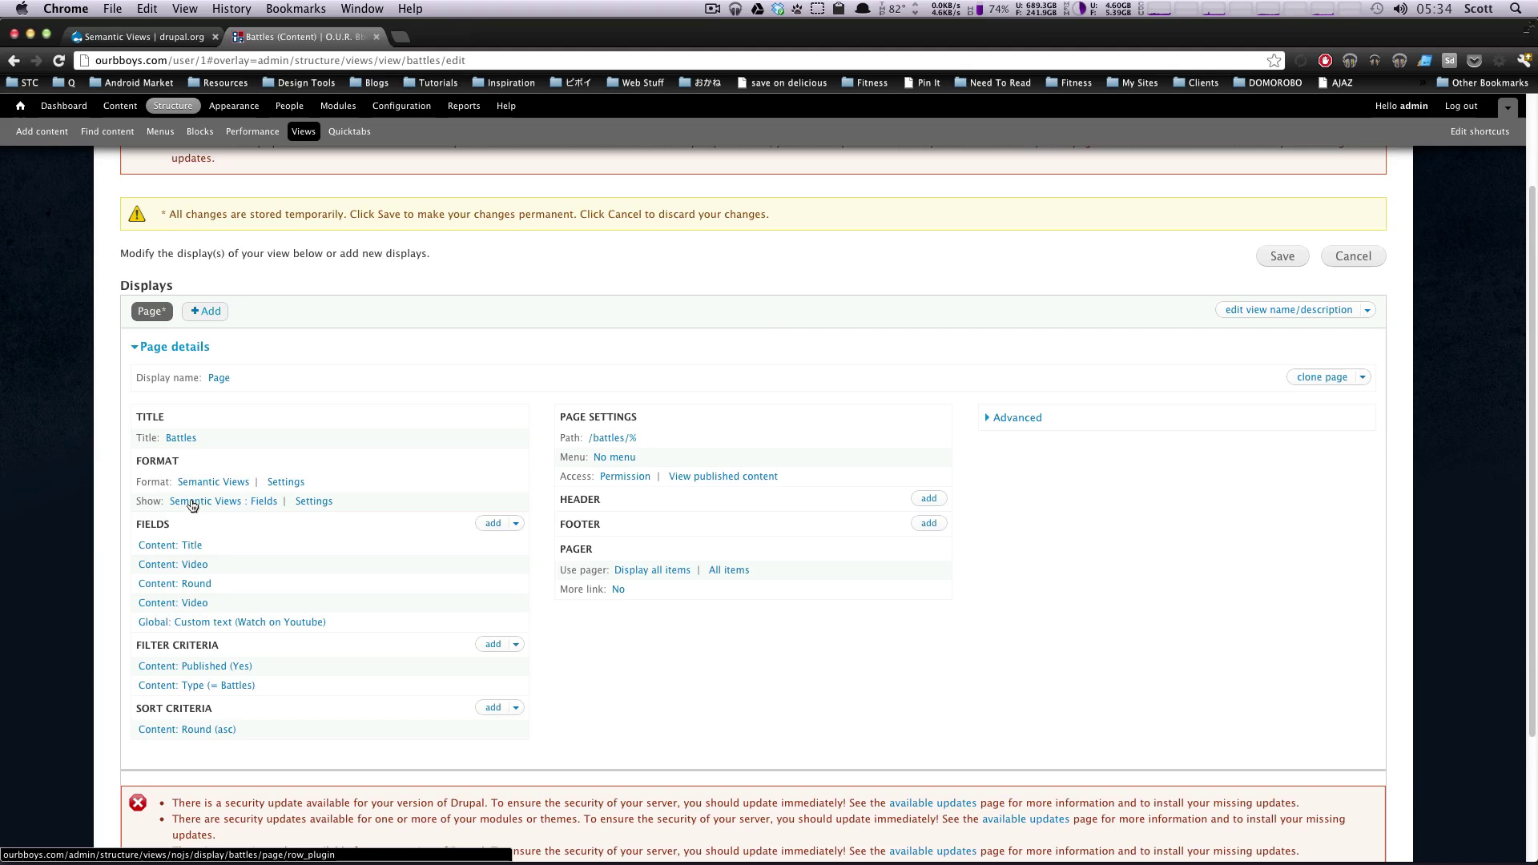
Set the row style to Semantic Views : Fields for all displays
drag(147, 479, 172, 481)
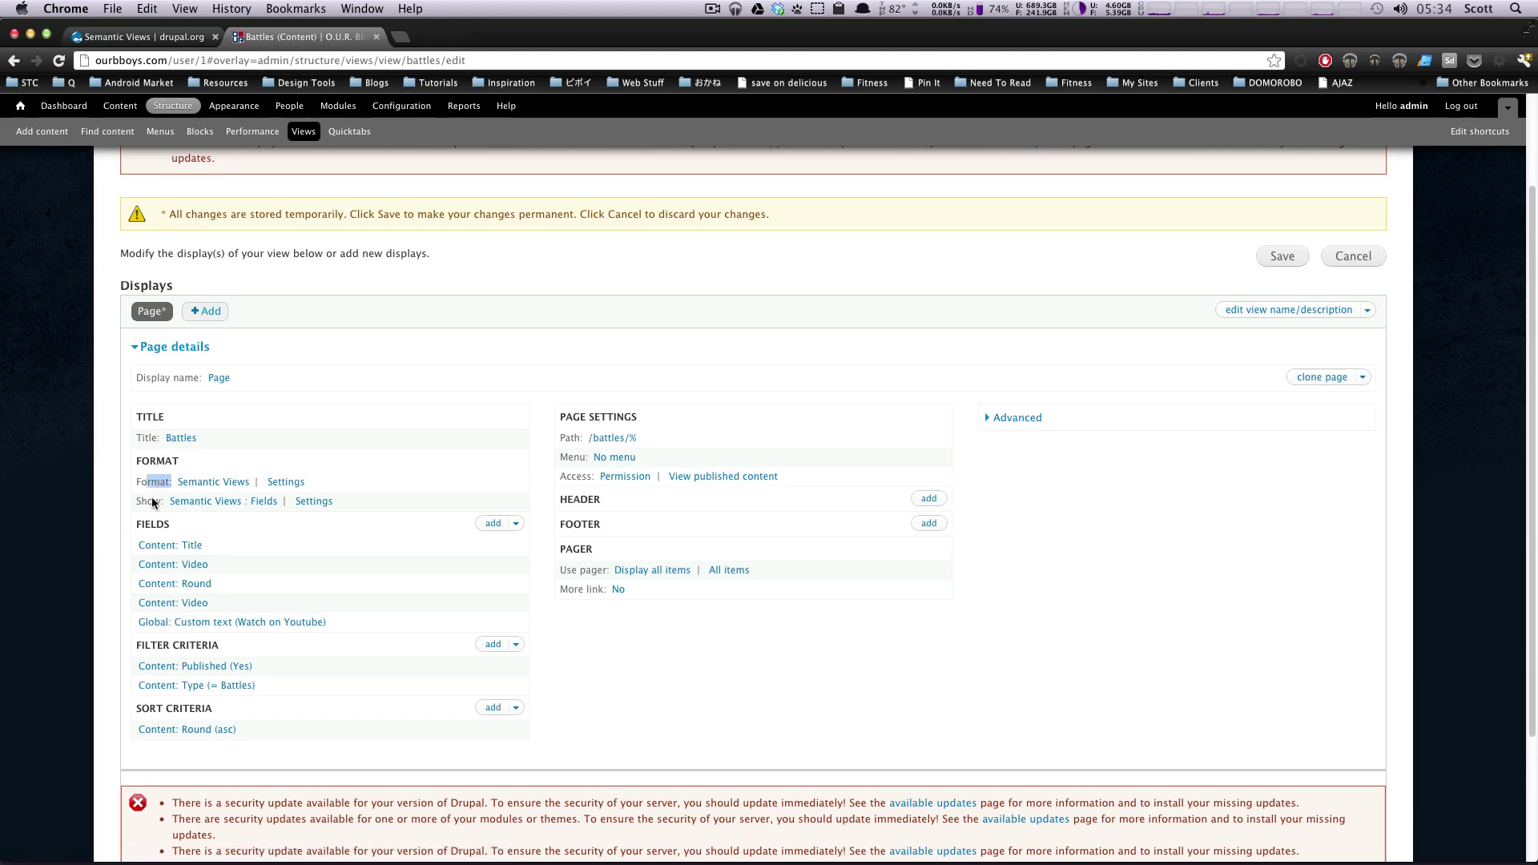
click(232, 503)
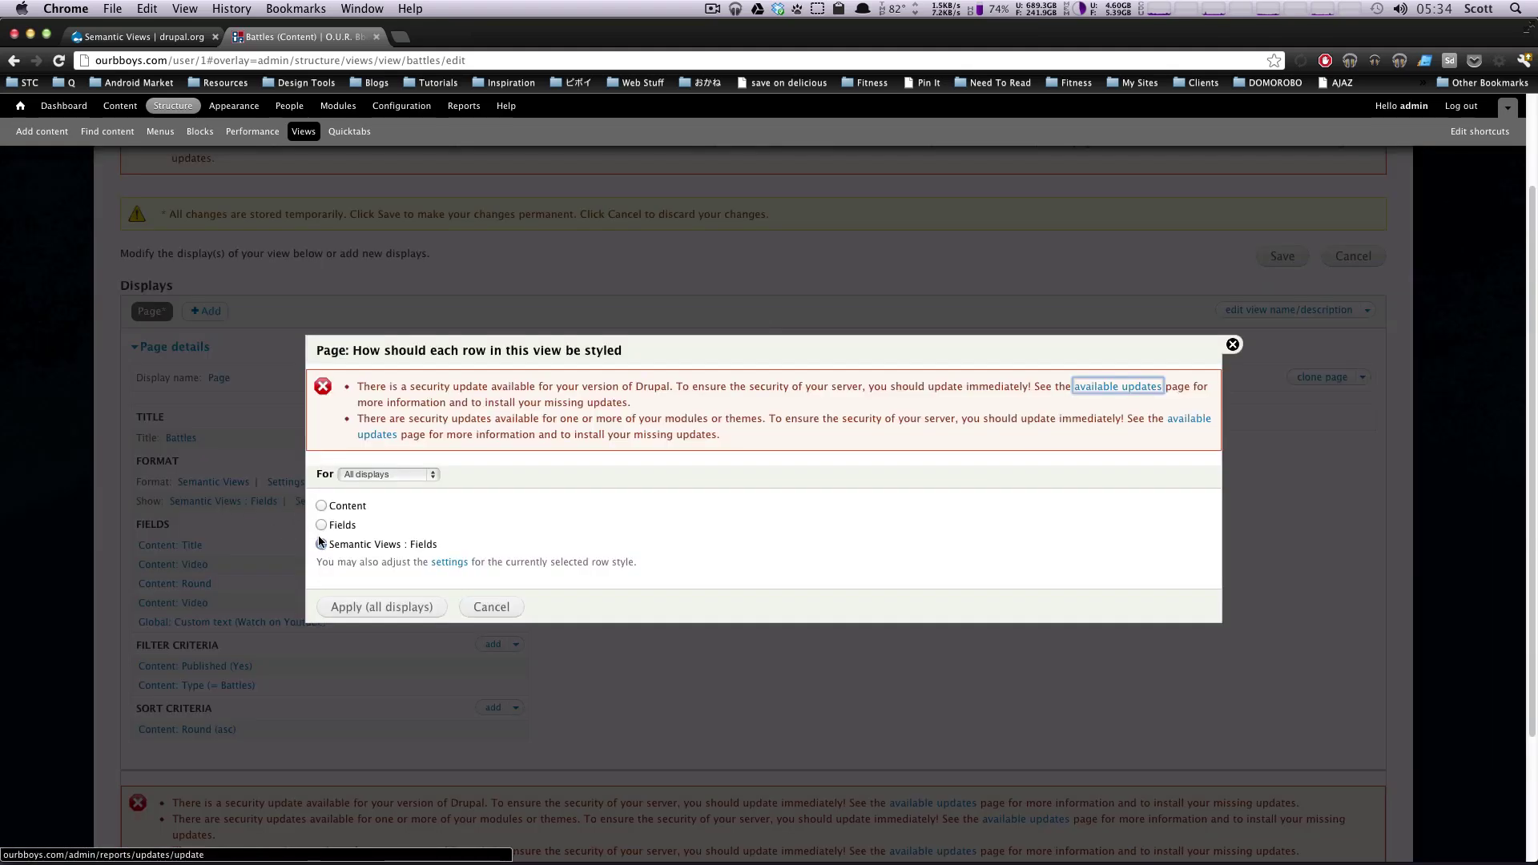
drag(321, 544, 422, 545)
double_click(423, 545)
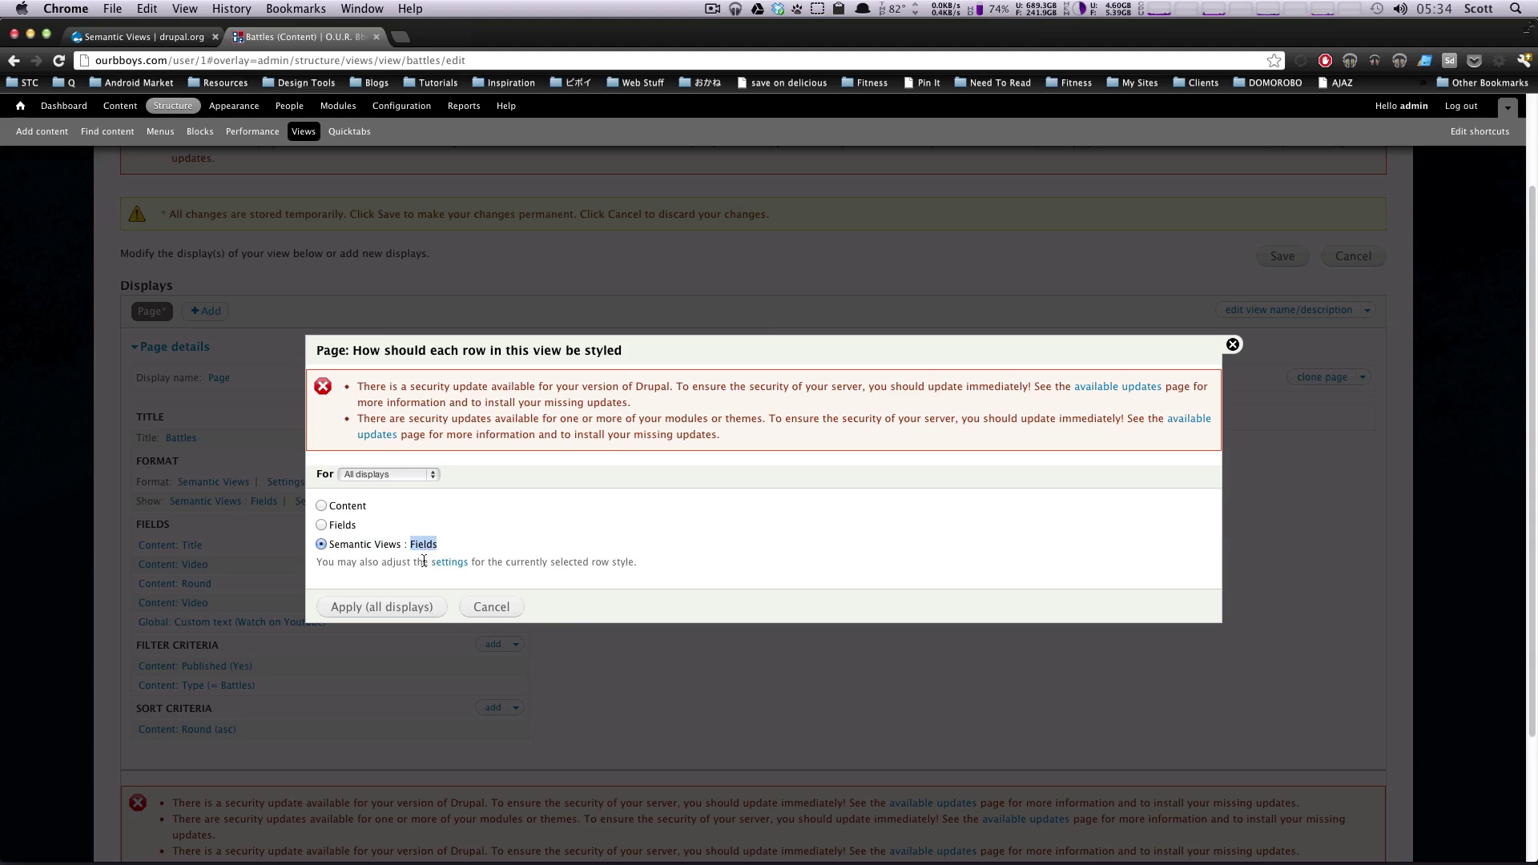
click(413, 607)
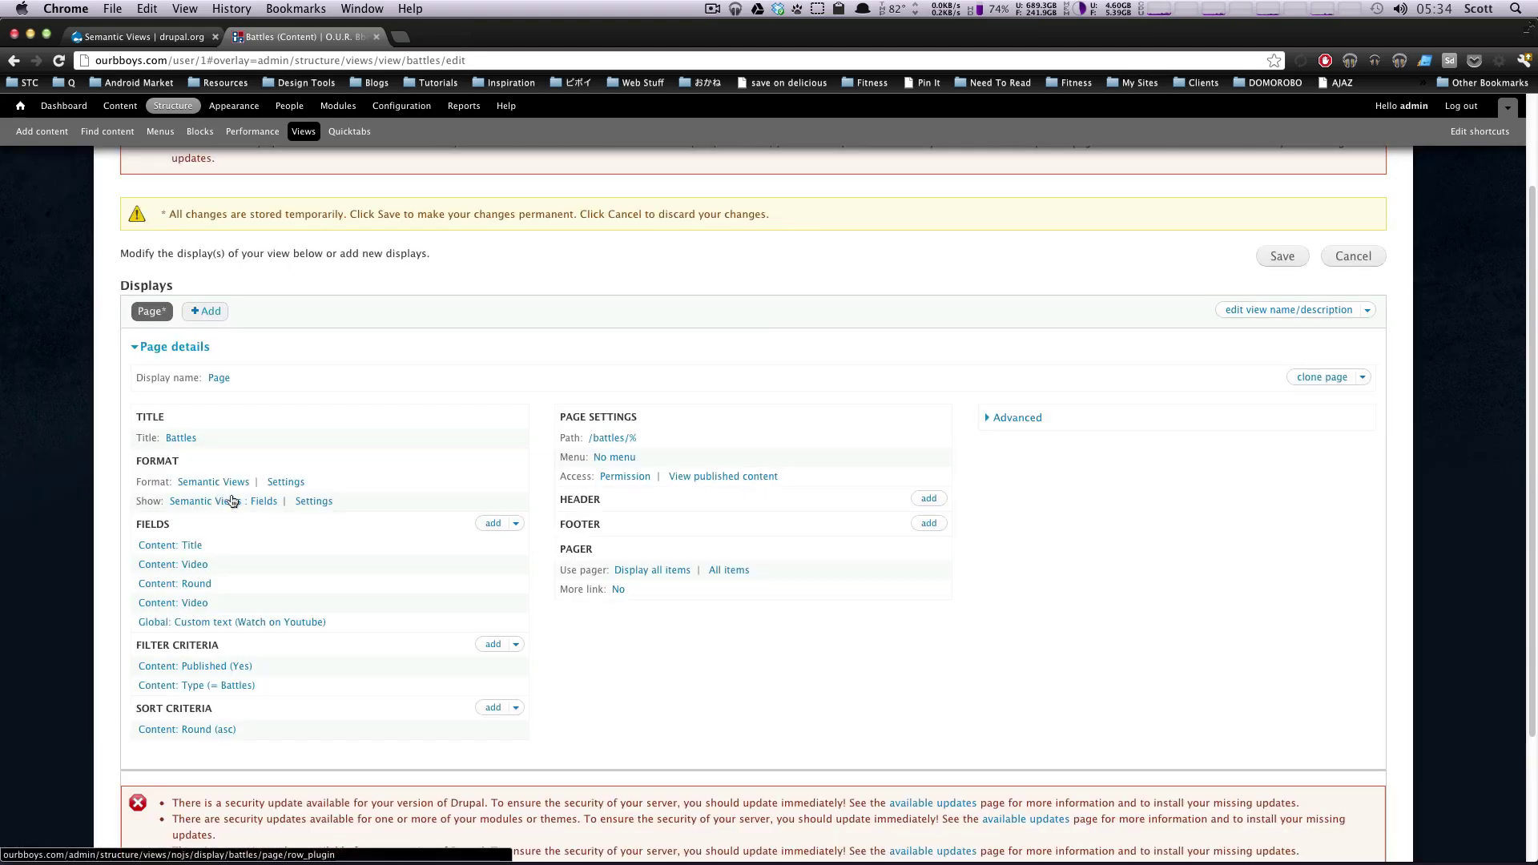
click(294, 483)
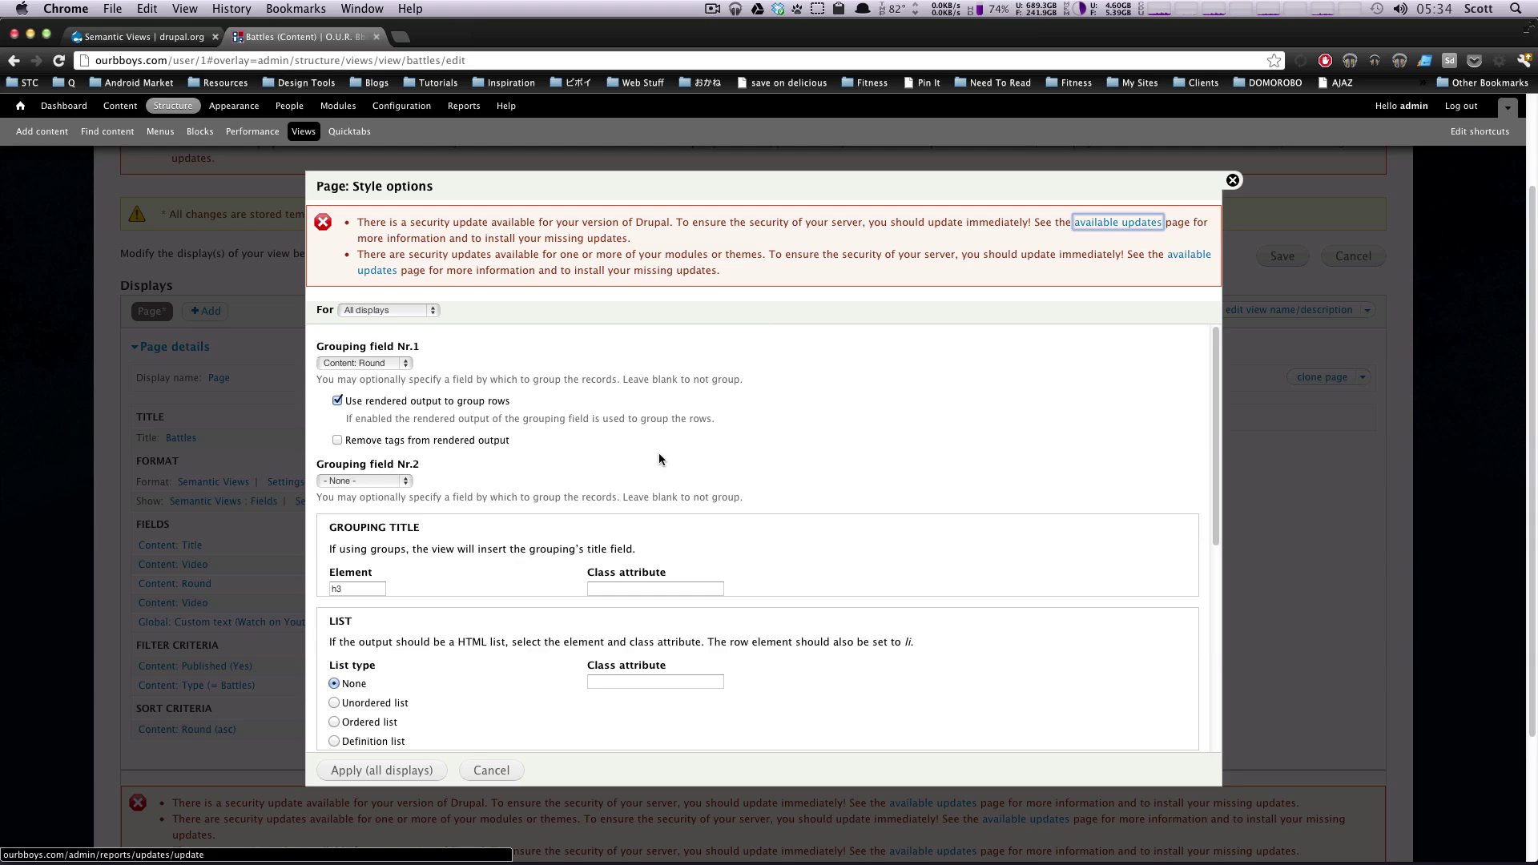
scroll(651, 481, down, 3)
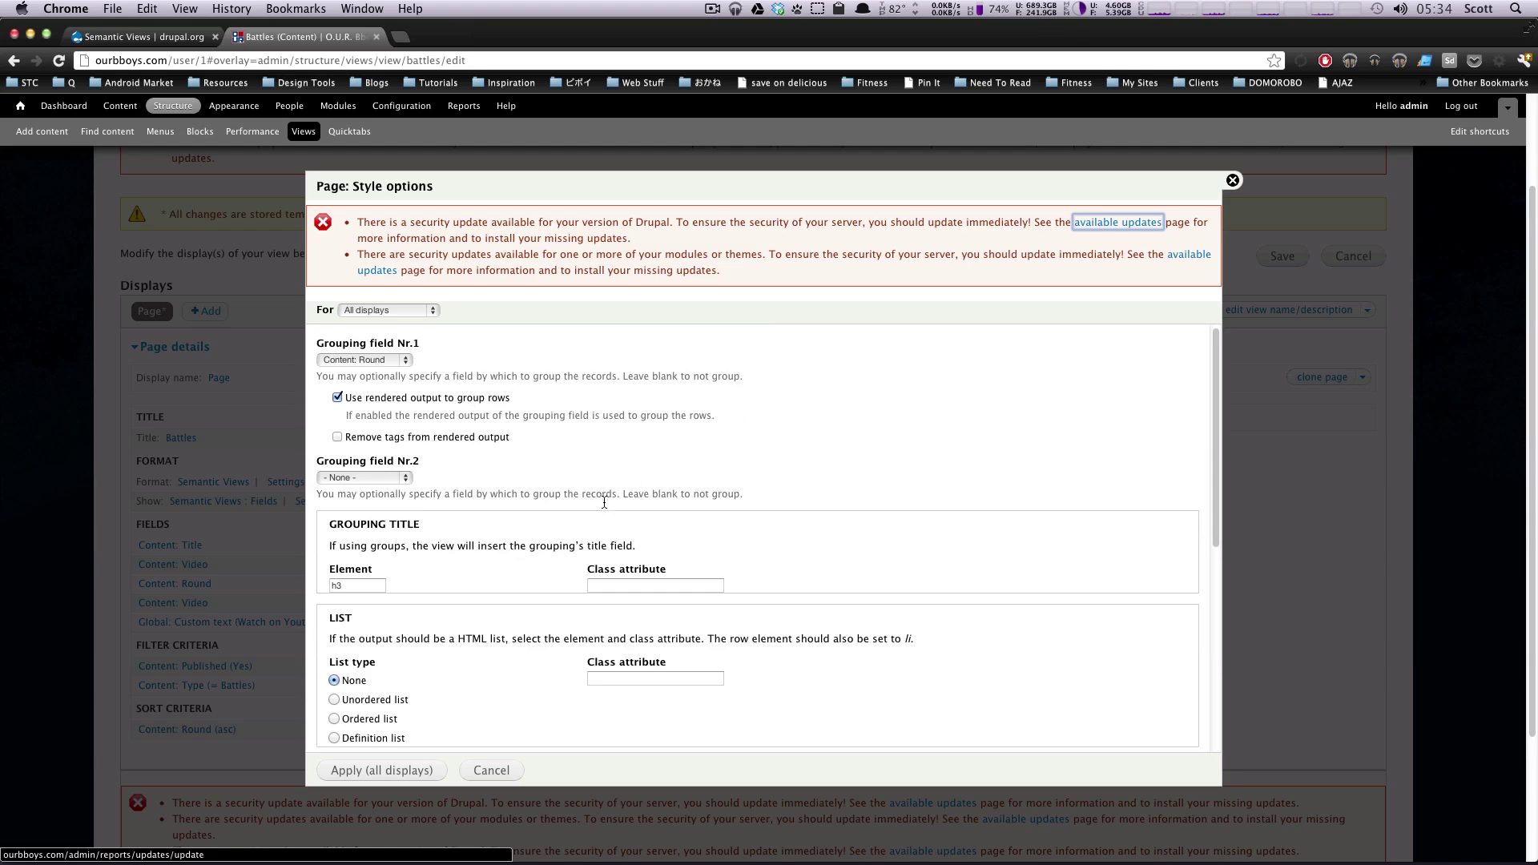
scroll(448, 433, down, 2)
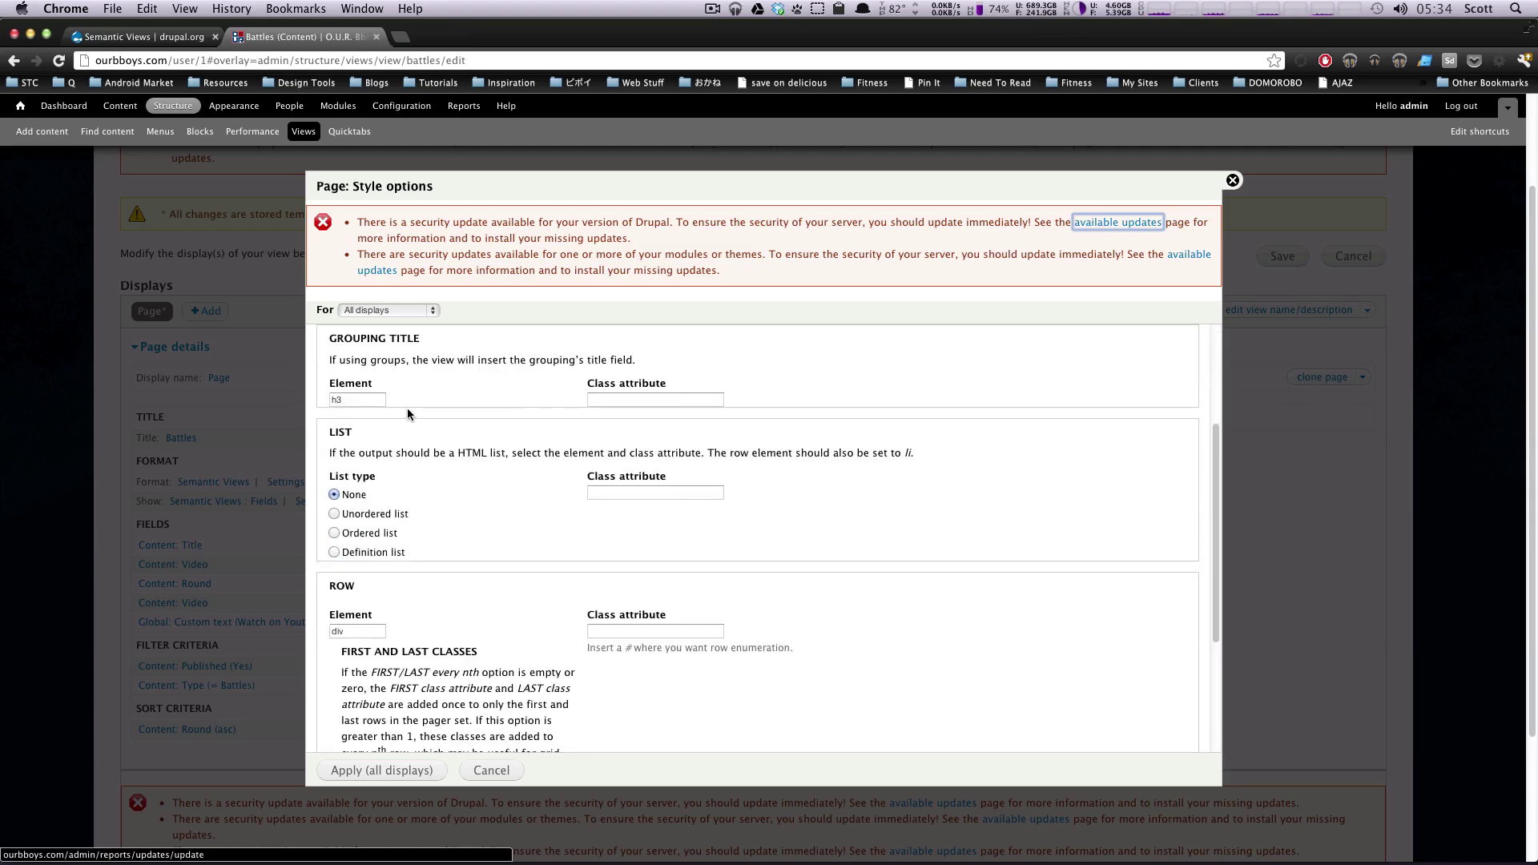
click(384, 400)
click(384, 402)
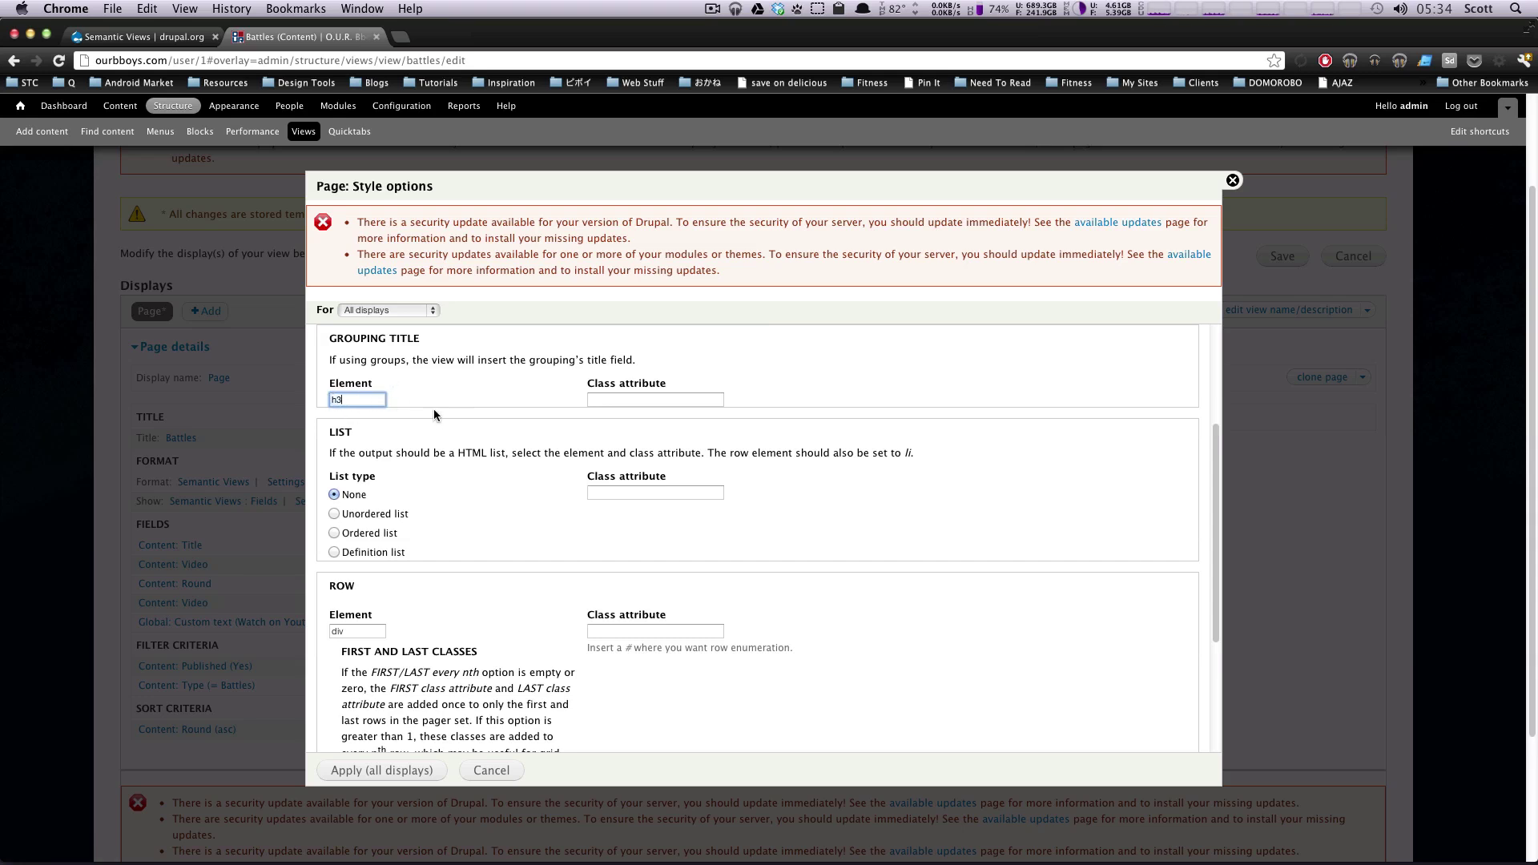
click(687, 404)
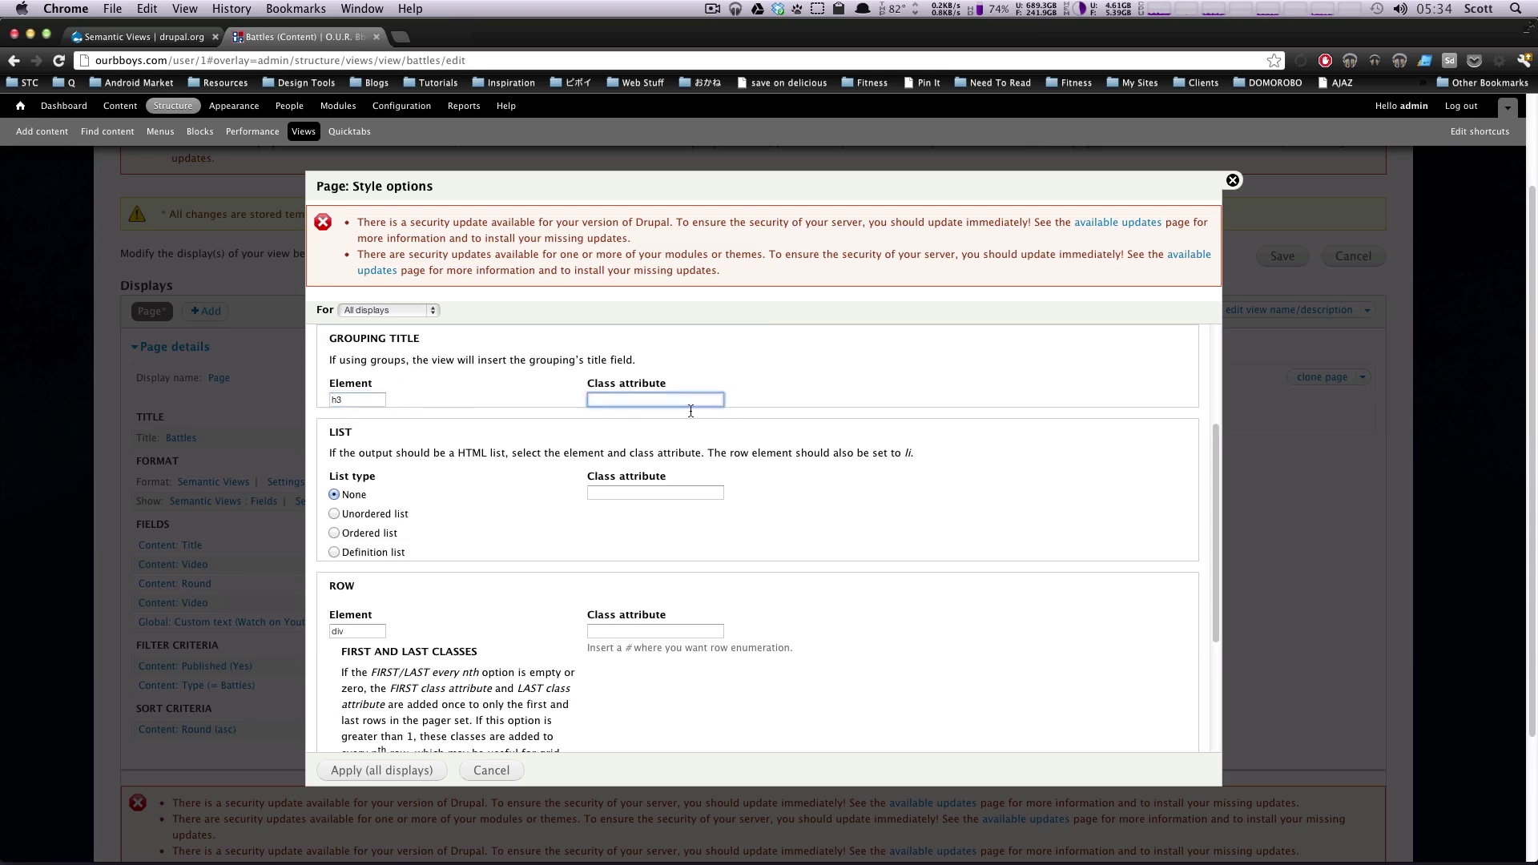
scroll(712, 431, down, 1)
triple_click(471, 409)
click(470, 409)
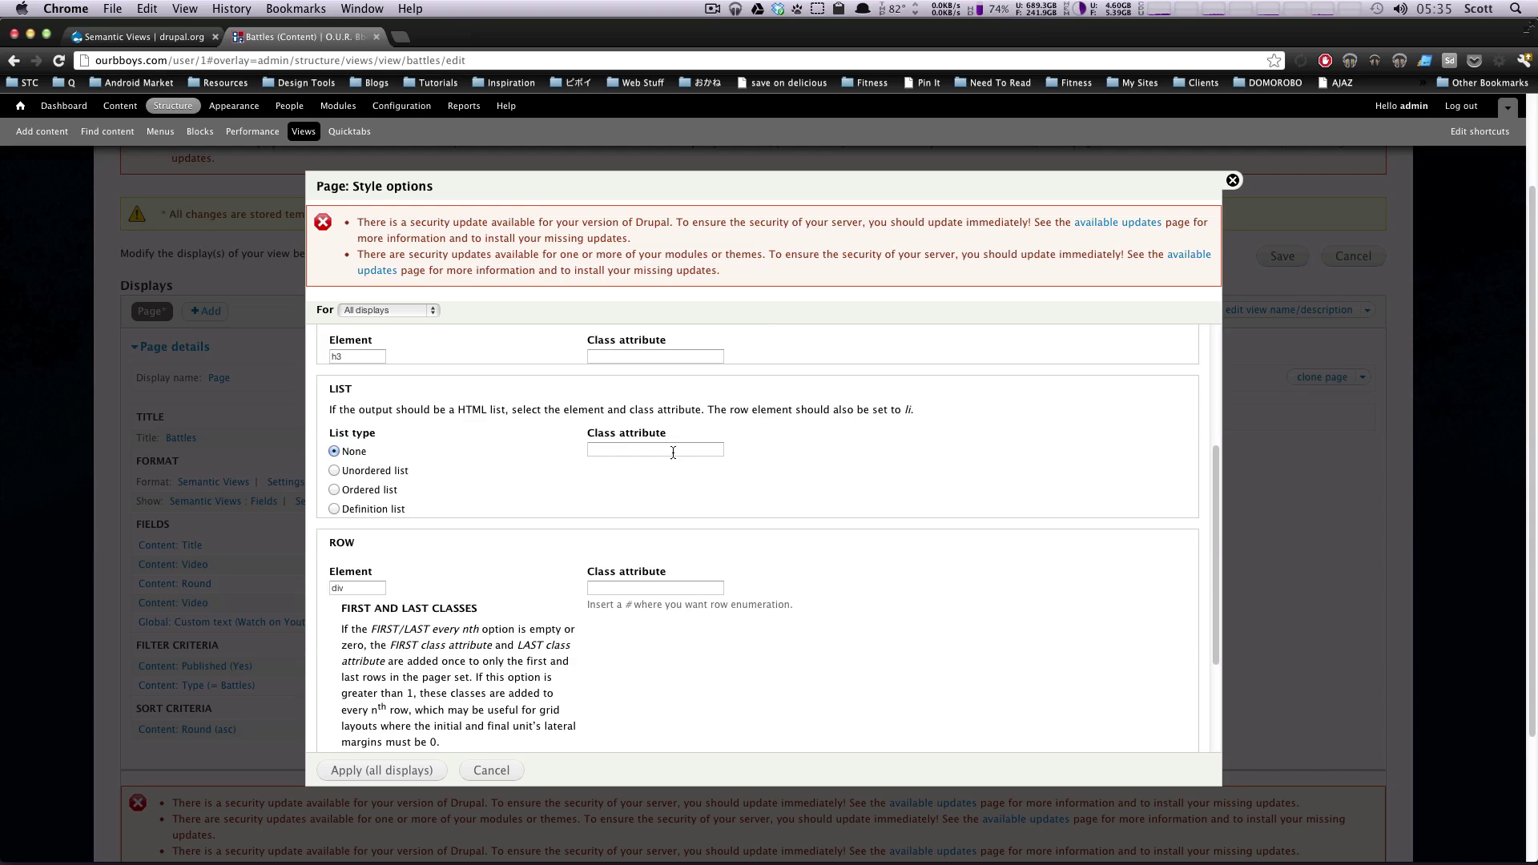
Review the row element setting and leave the row class attribute empty
scroll(617, 513, down, 5)
scroll(594, 536, up, 7)
scroll(558, 533, down, 4)
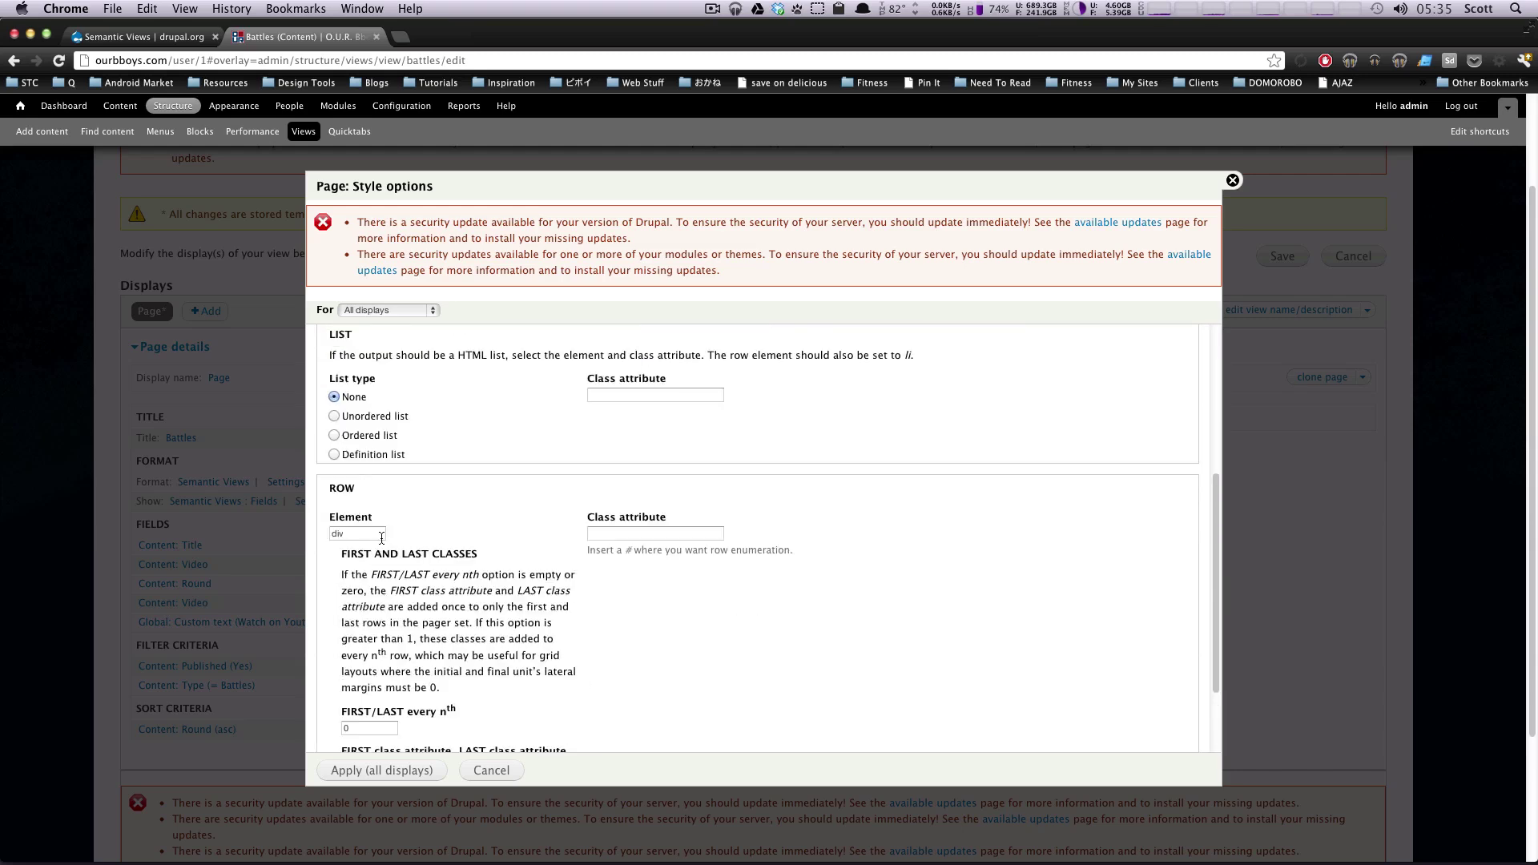
scroll(388, 497, down, 3)
double_click(343, 418)
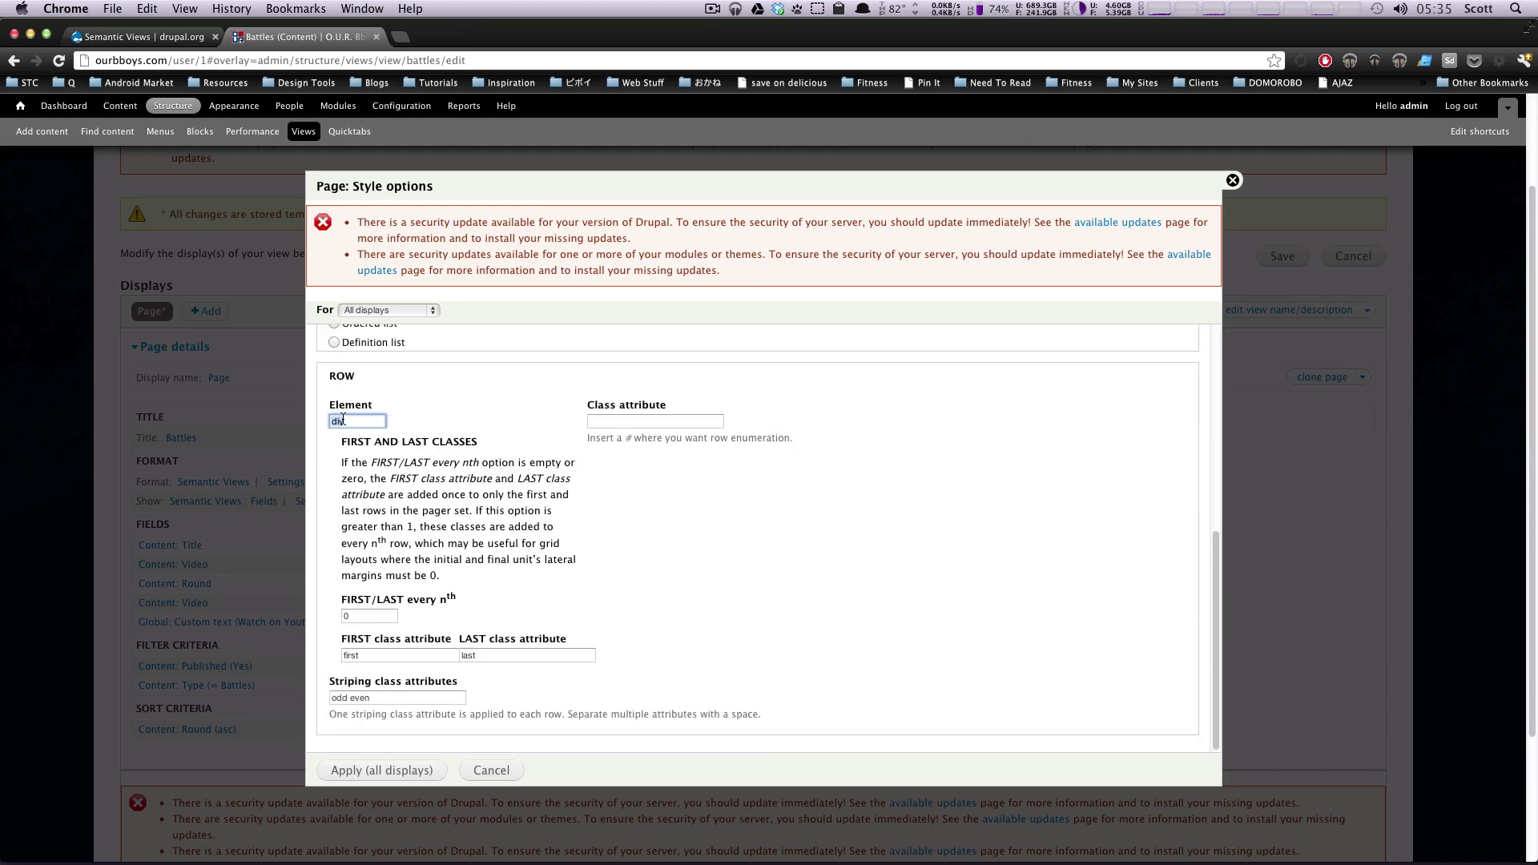
scroll(448, 461, up, 2)
scroll(522, 470, up, 1)
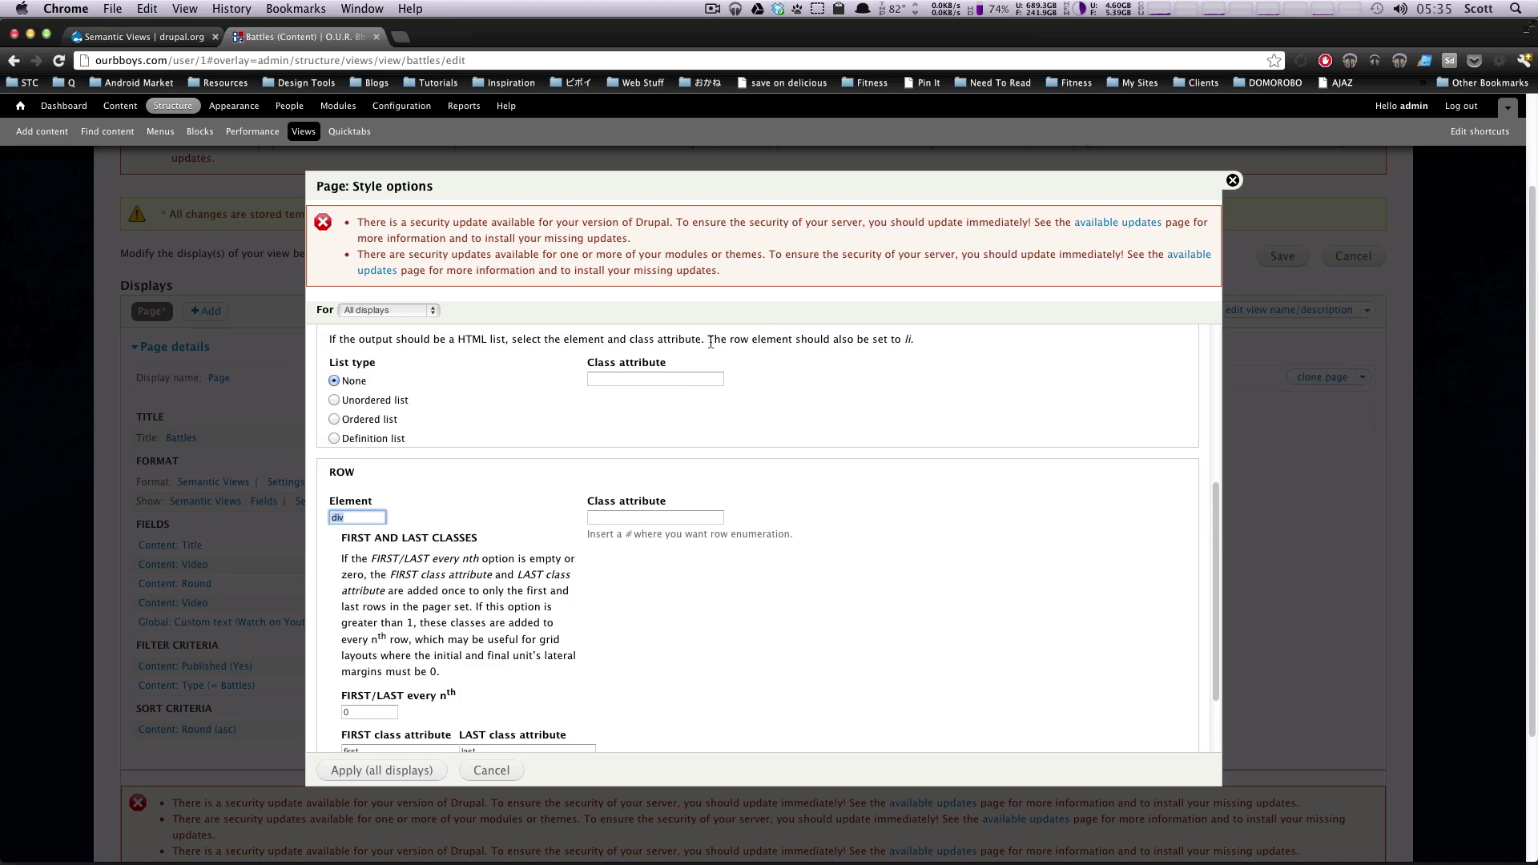
drag(710, 343, 1011, 340)
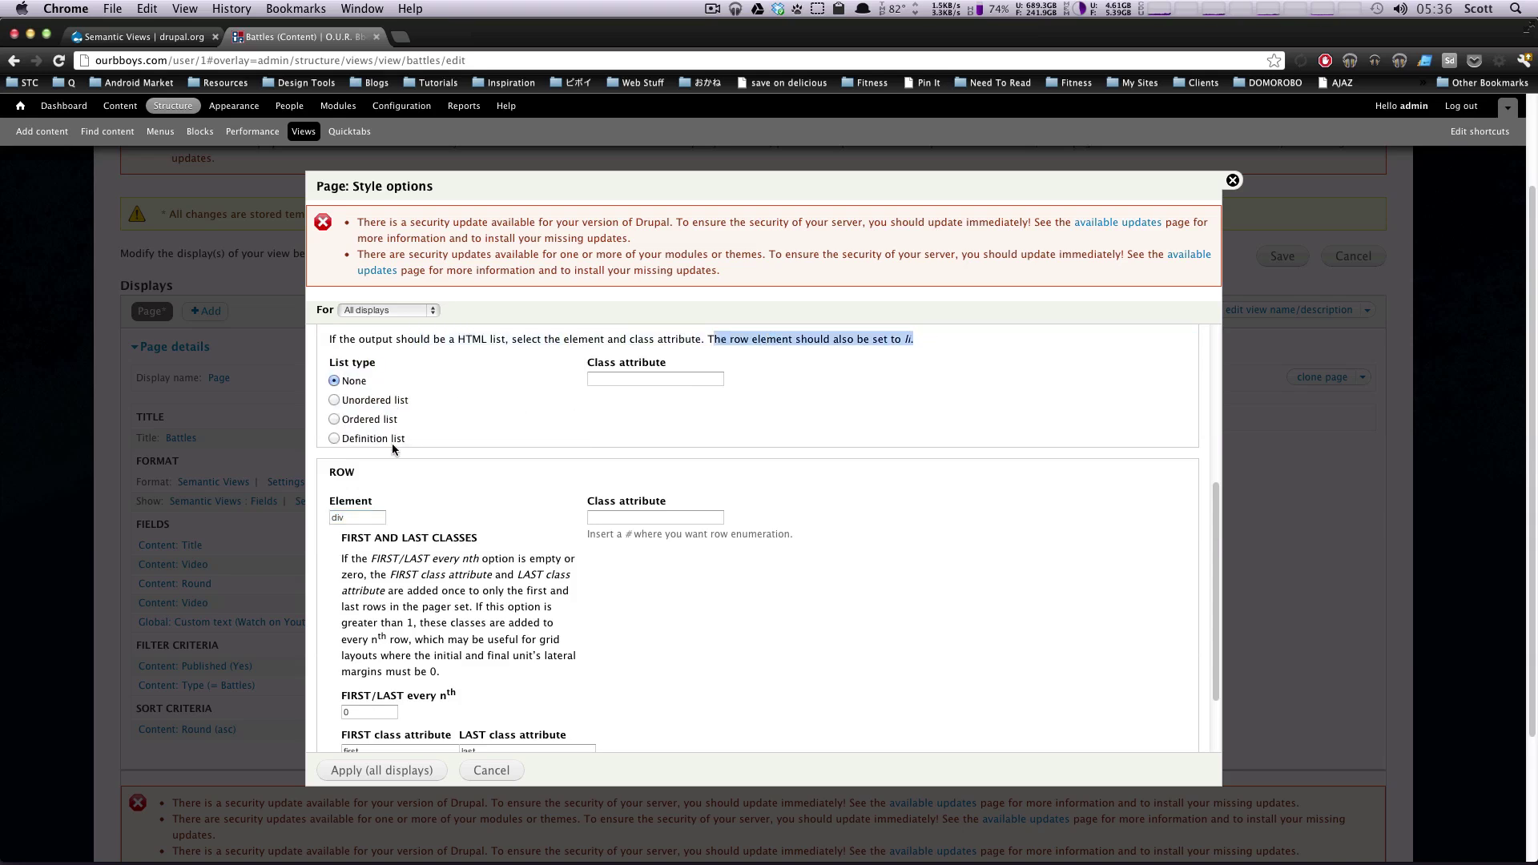
click(353, 518)
scroll(504, 597, down, 3)
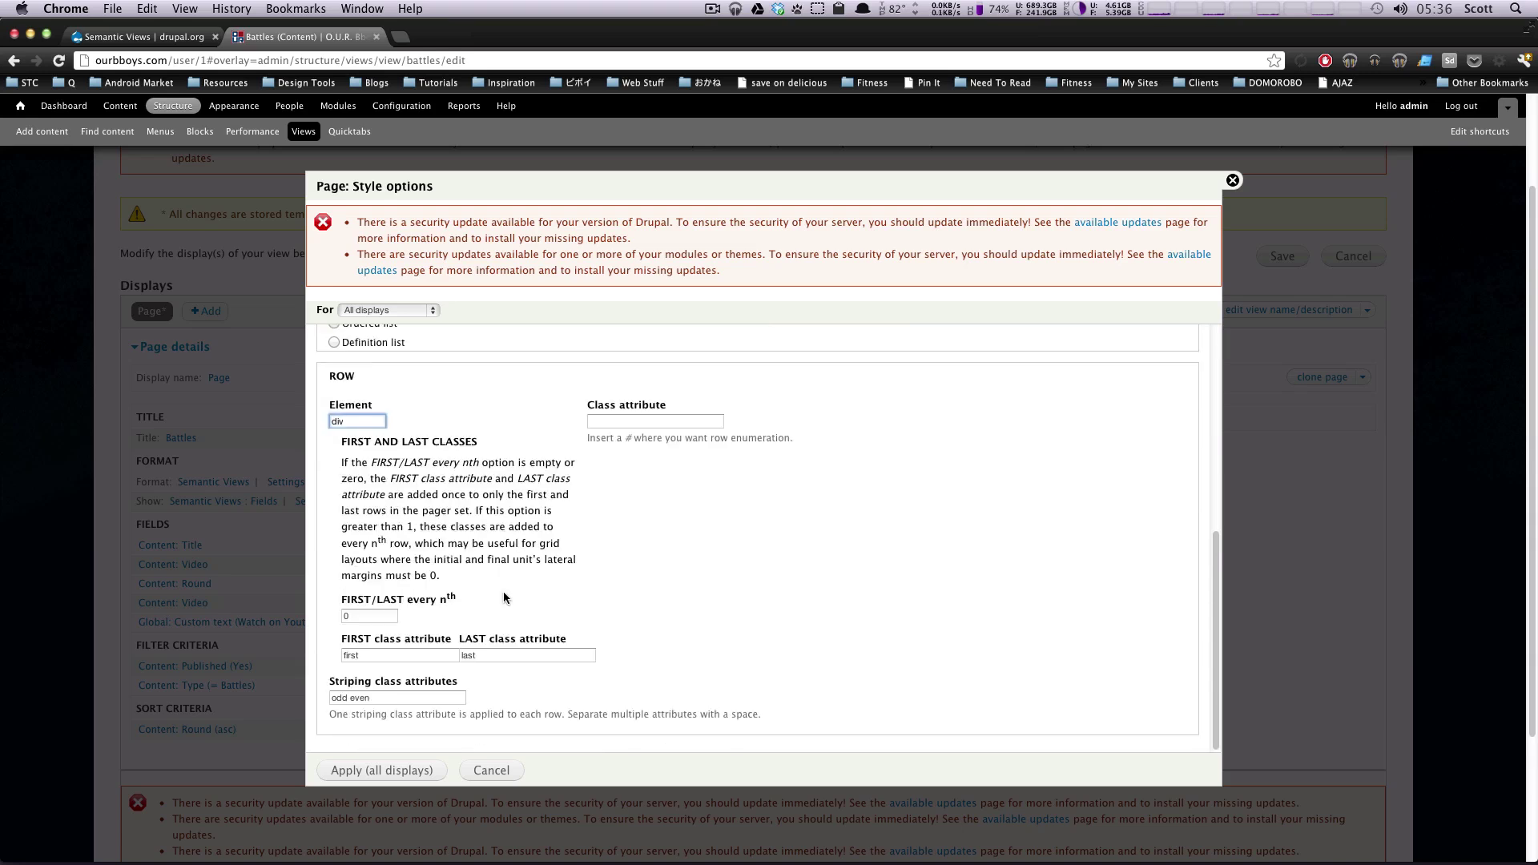
click(626, 422)
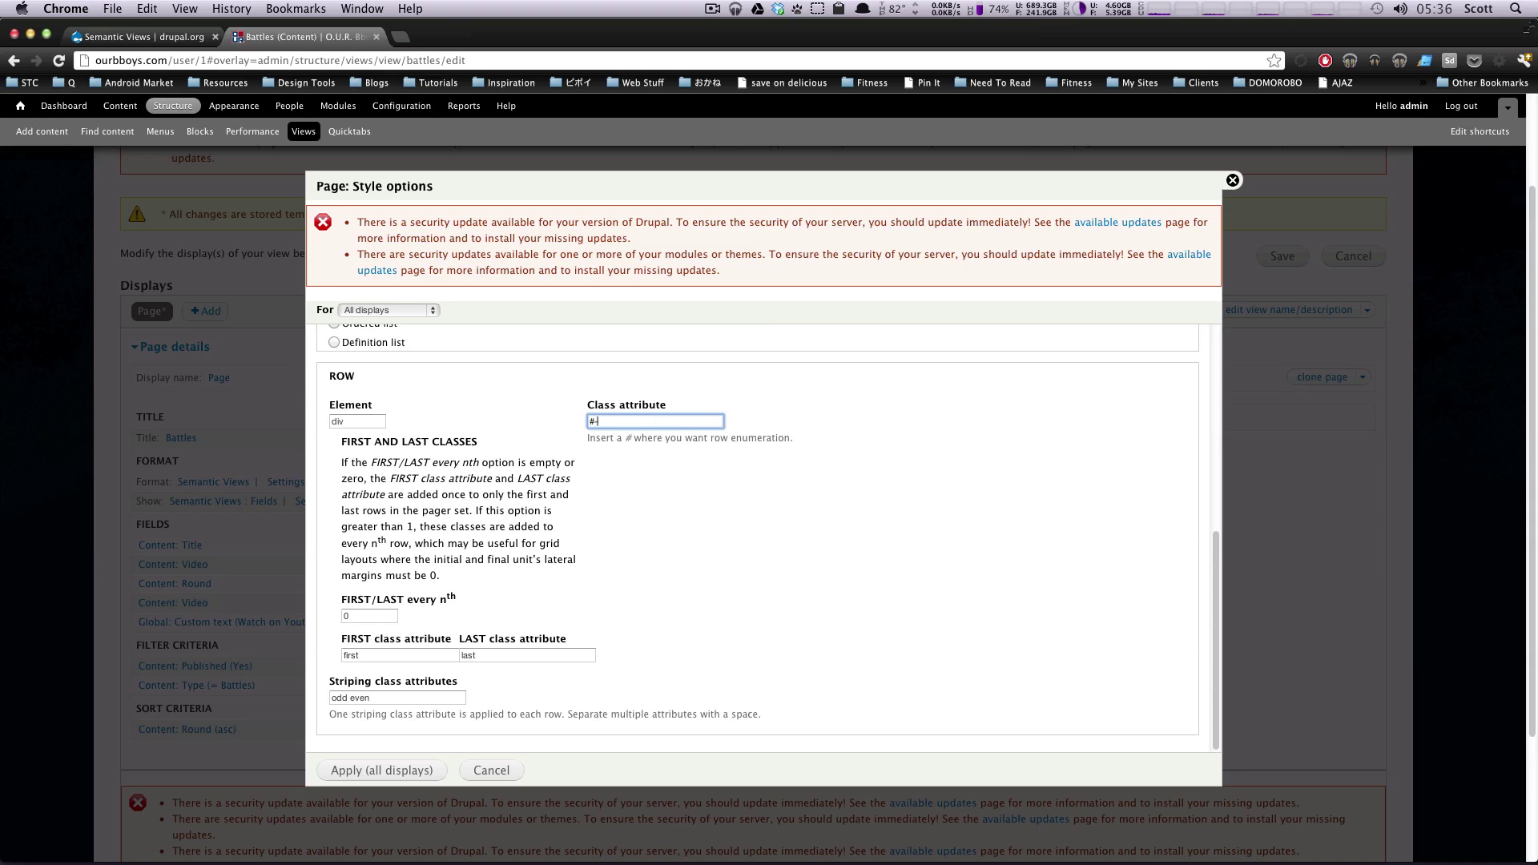
text(row)
key(super+a)
key(BackSpace)
Set FIRST/LAST every nth to 3
double_click(371, 614)
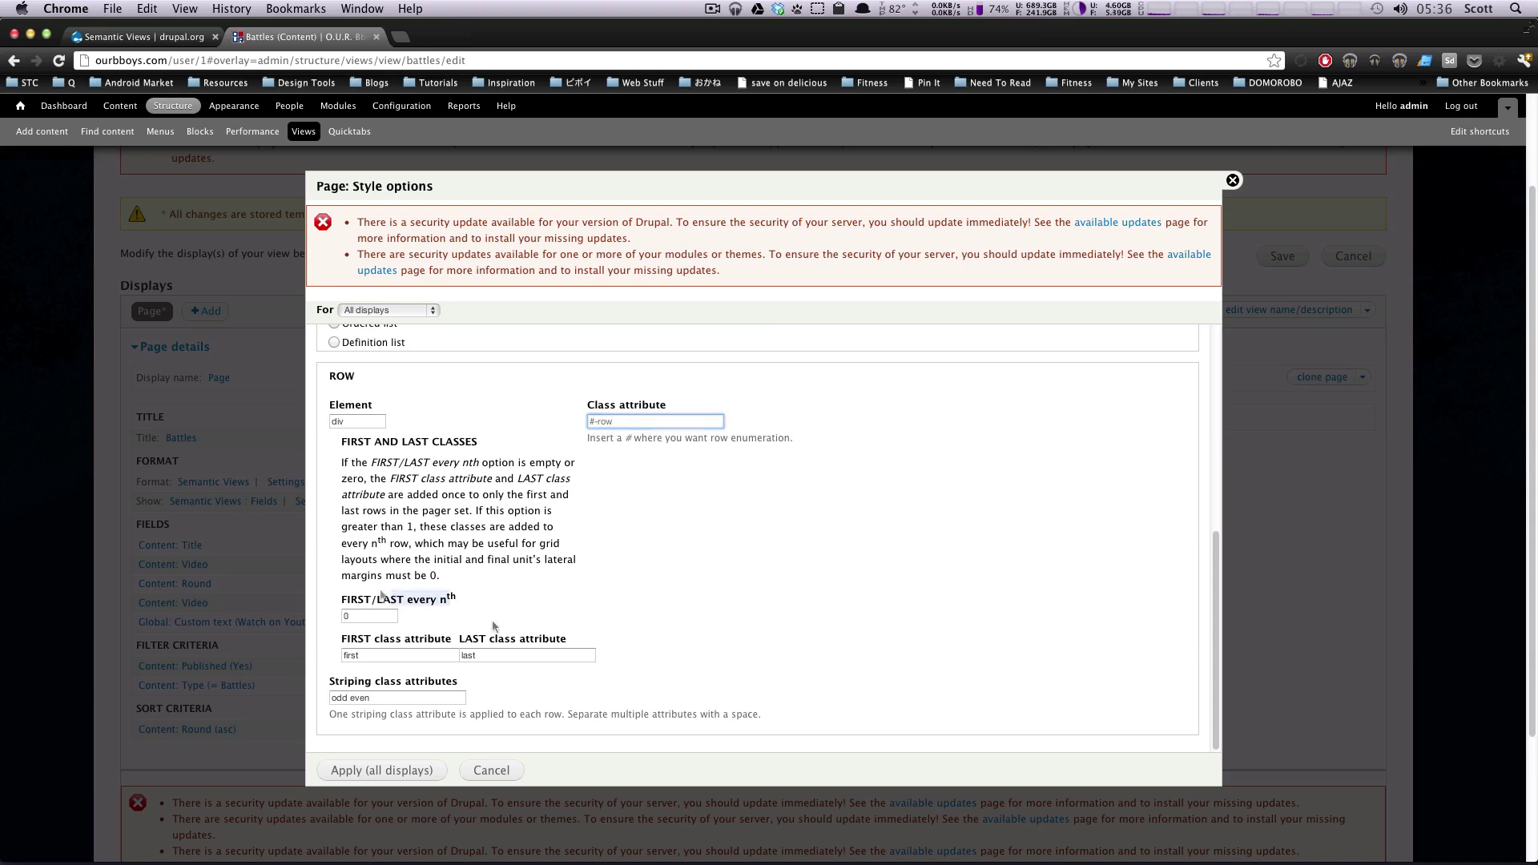
text(3)
drag(371, 615, 337, 616)
click(337, 617)
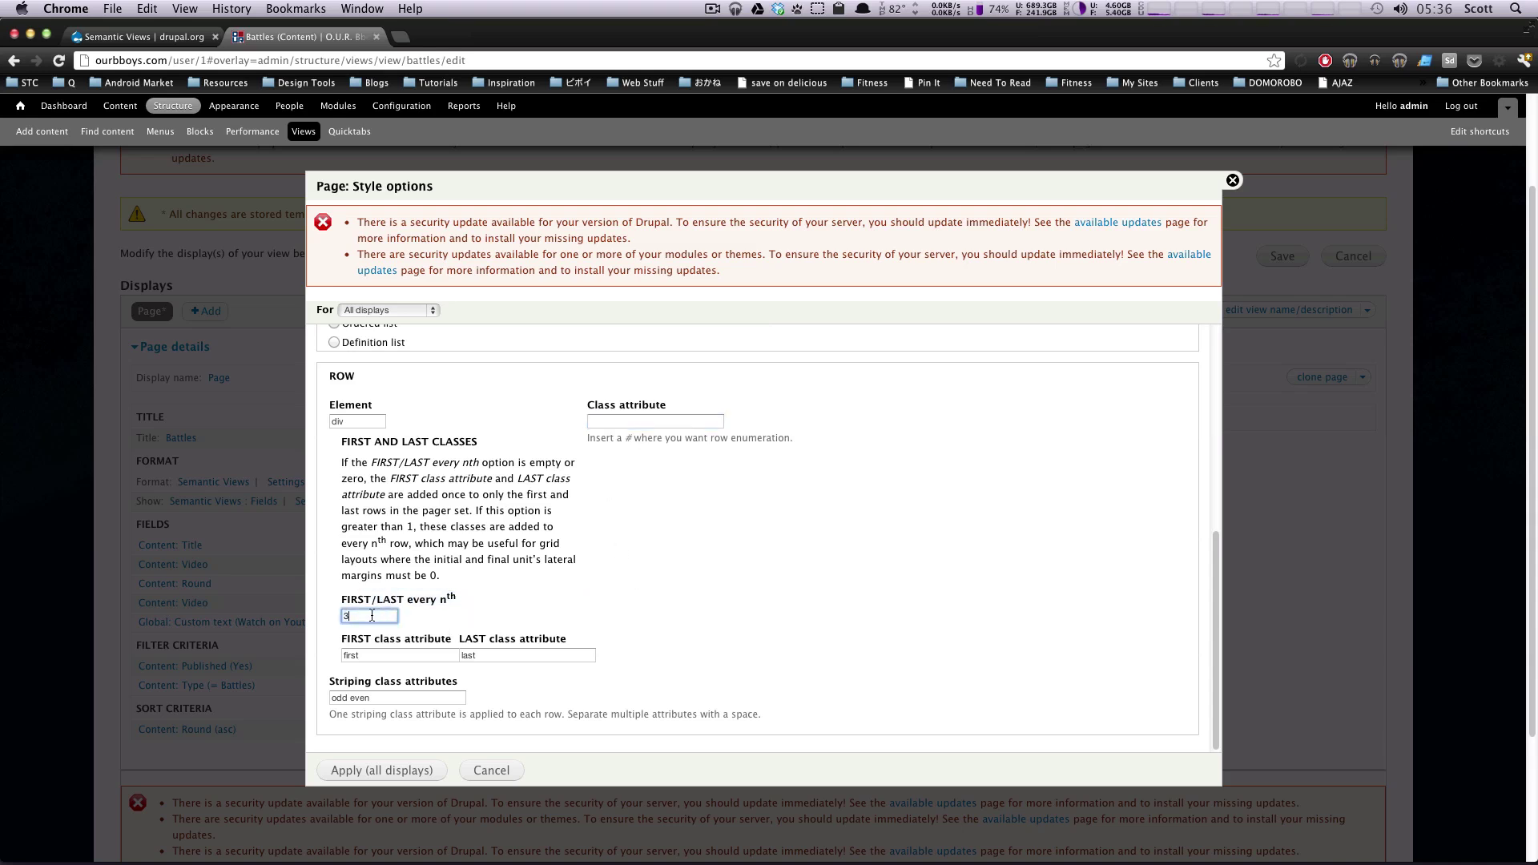
key(BackSpace)
text(0)
click(445, 618)
click(400, 653)
double_click(351, 654)
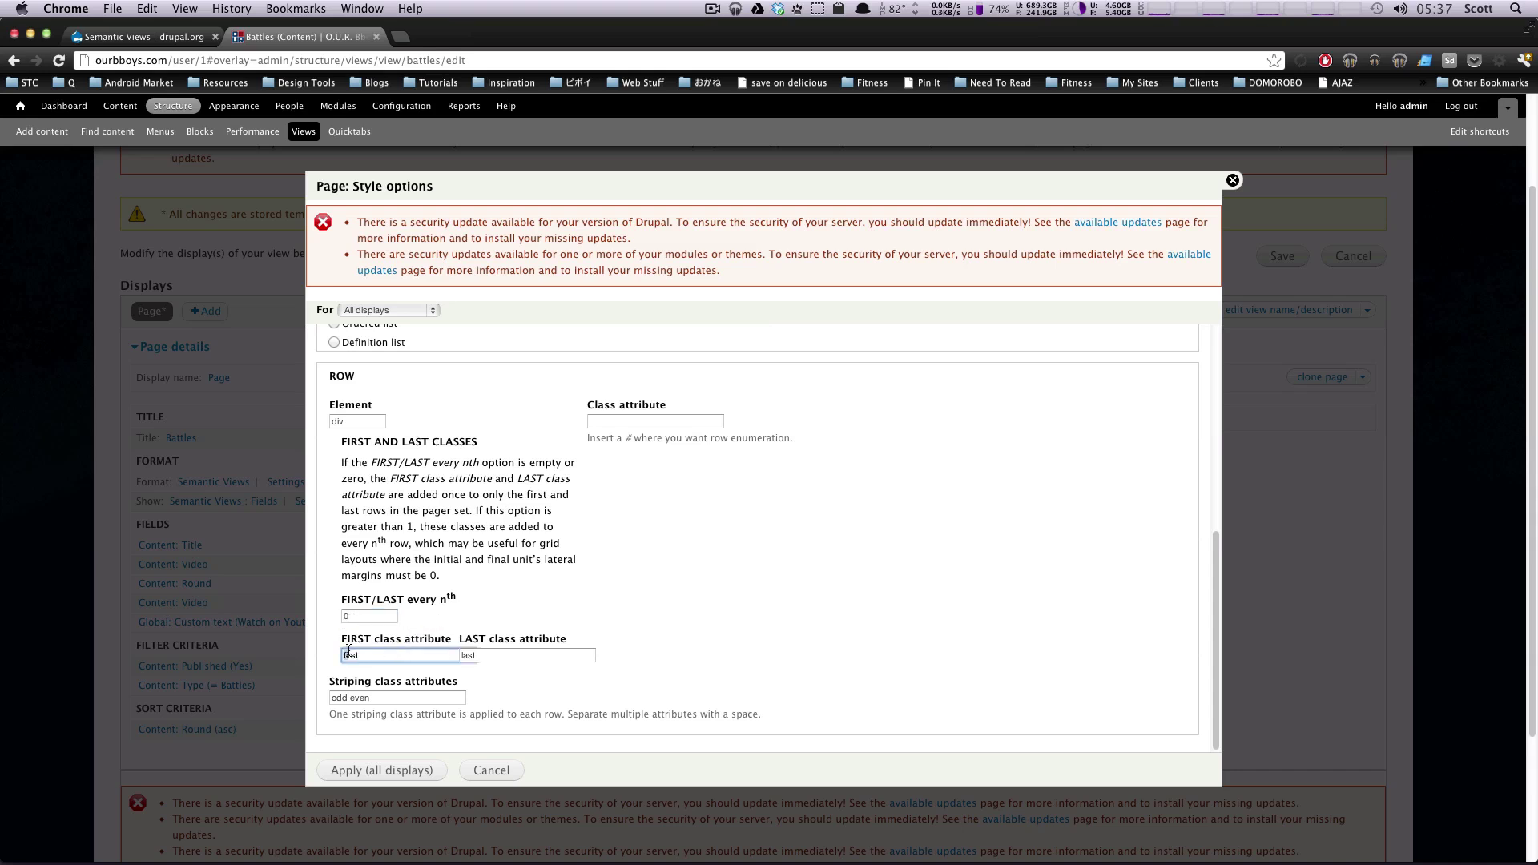
click(511, 657)
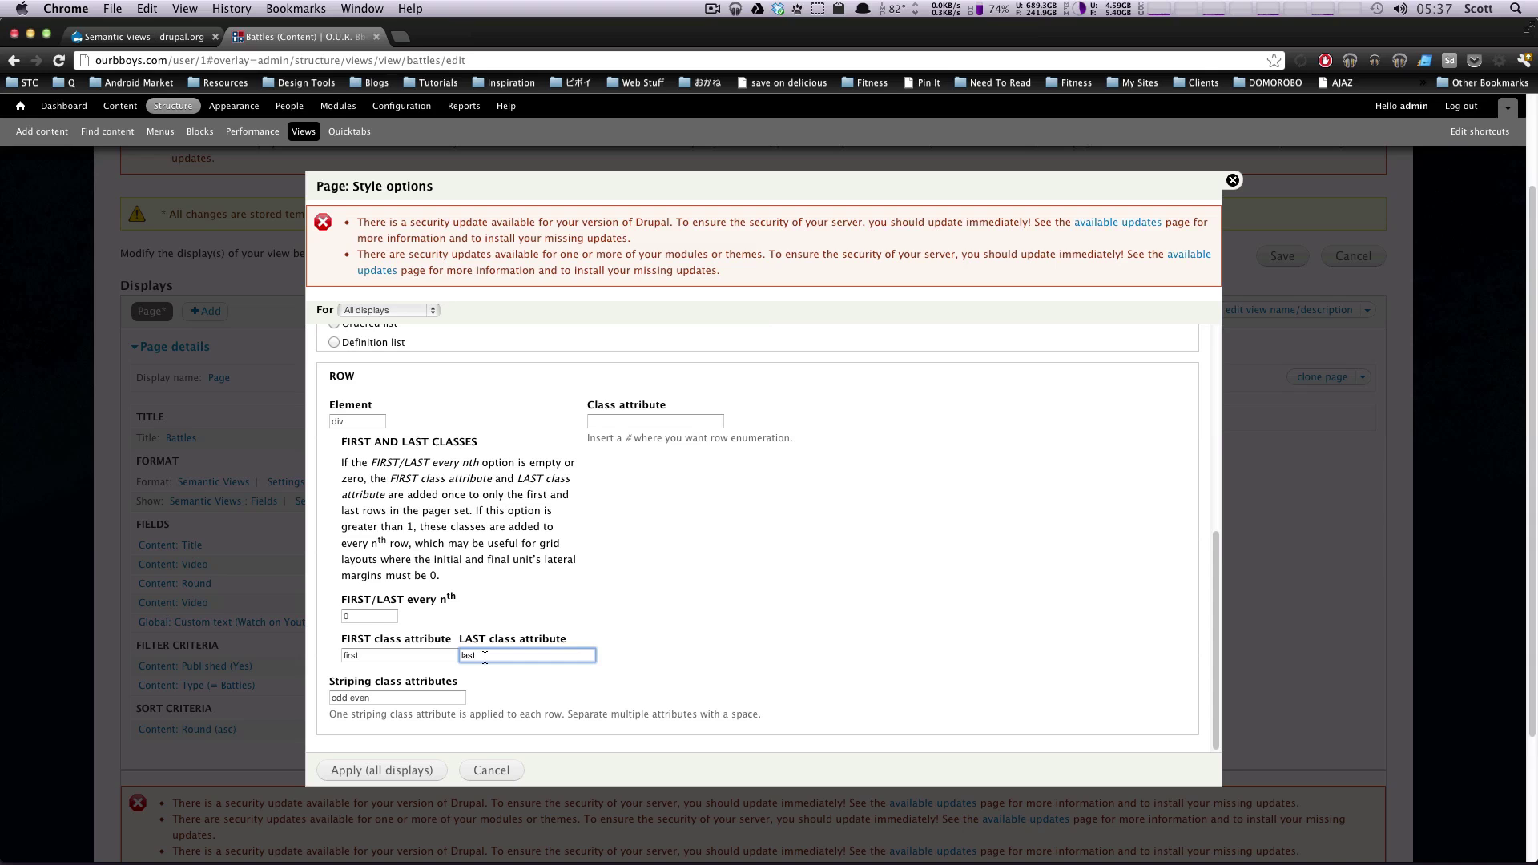
click(352, 616)
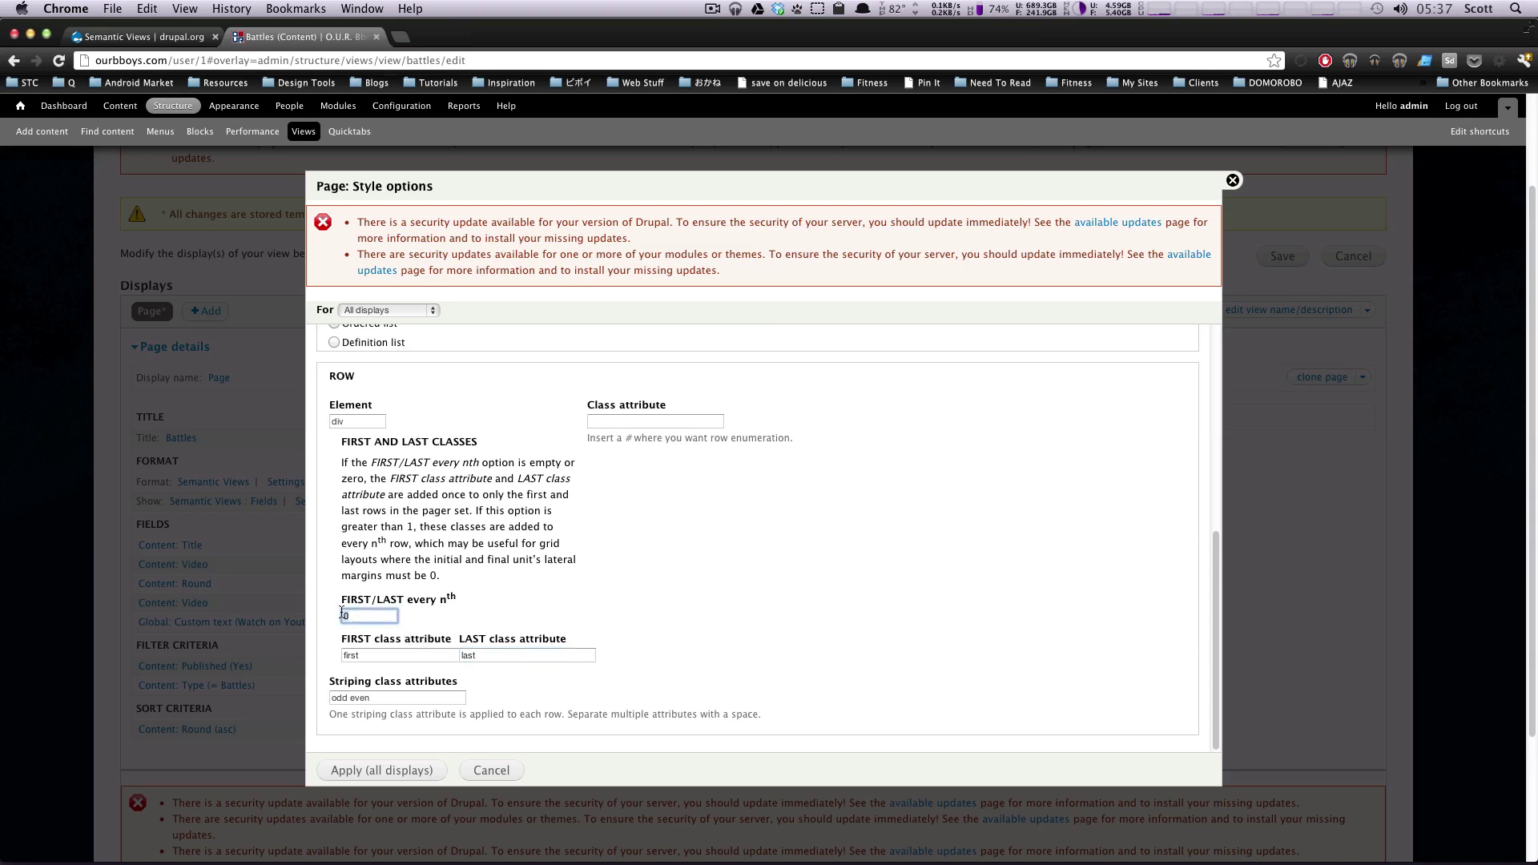
key(BackSpace)
text(3)
click(372, 656)
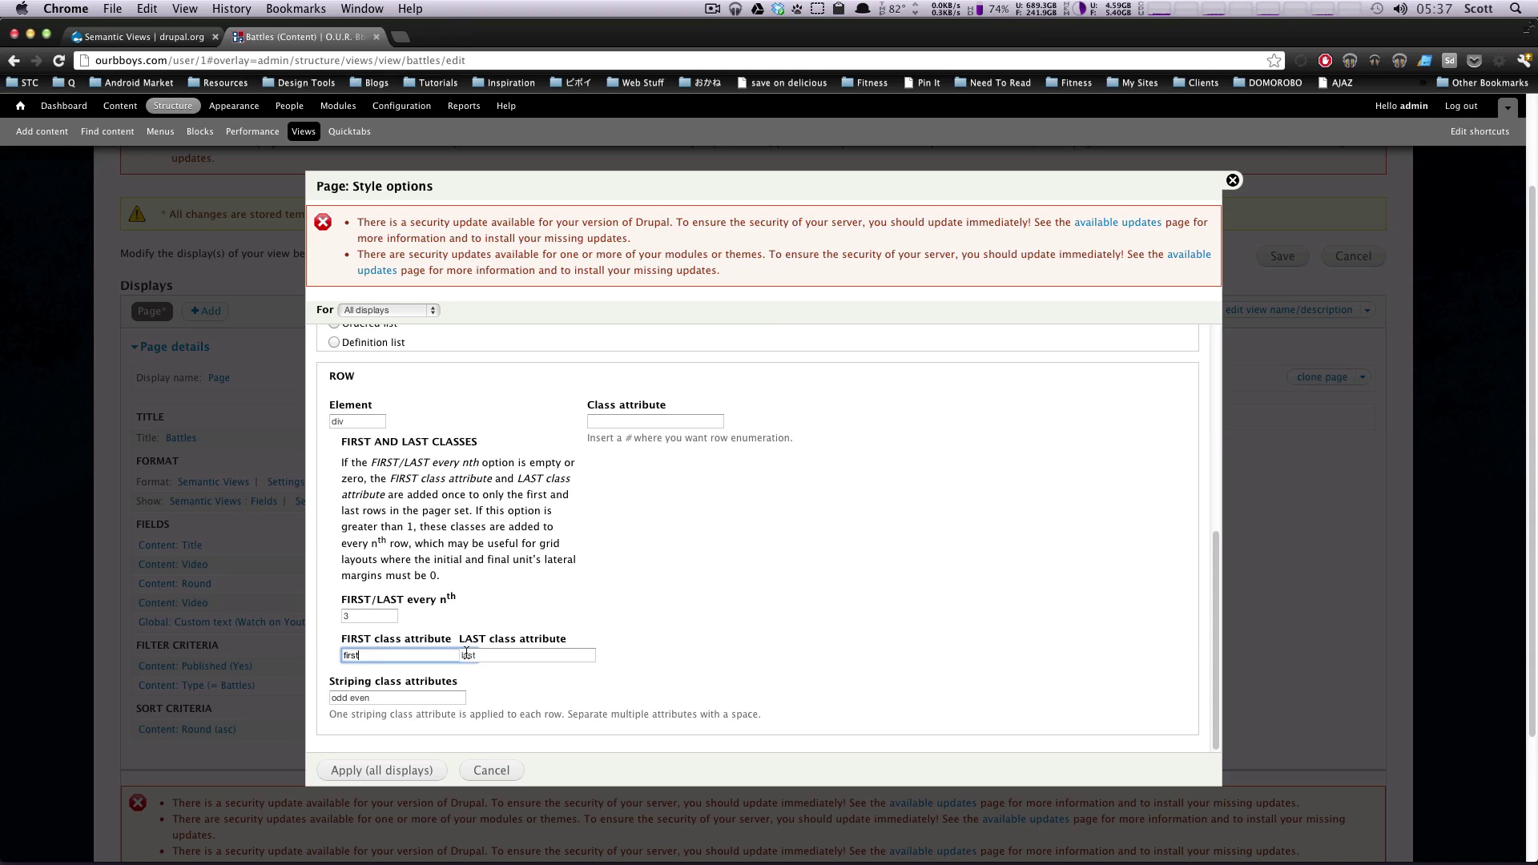
click(362, 616)
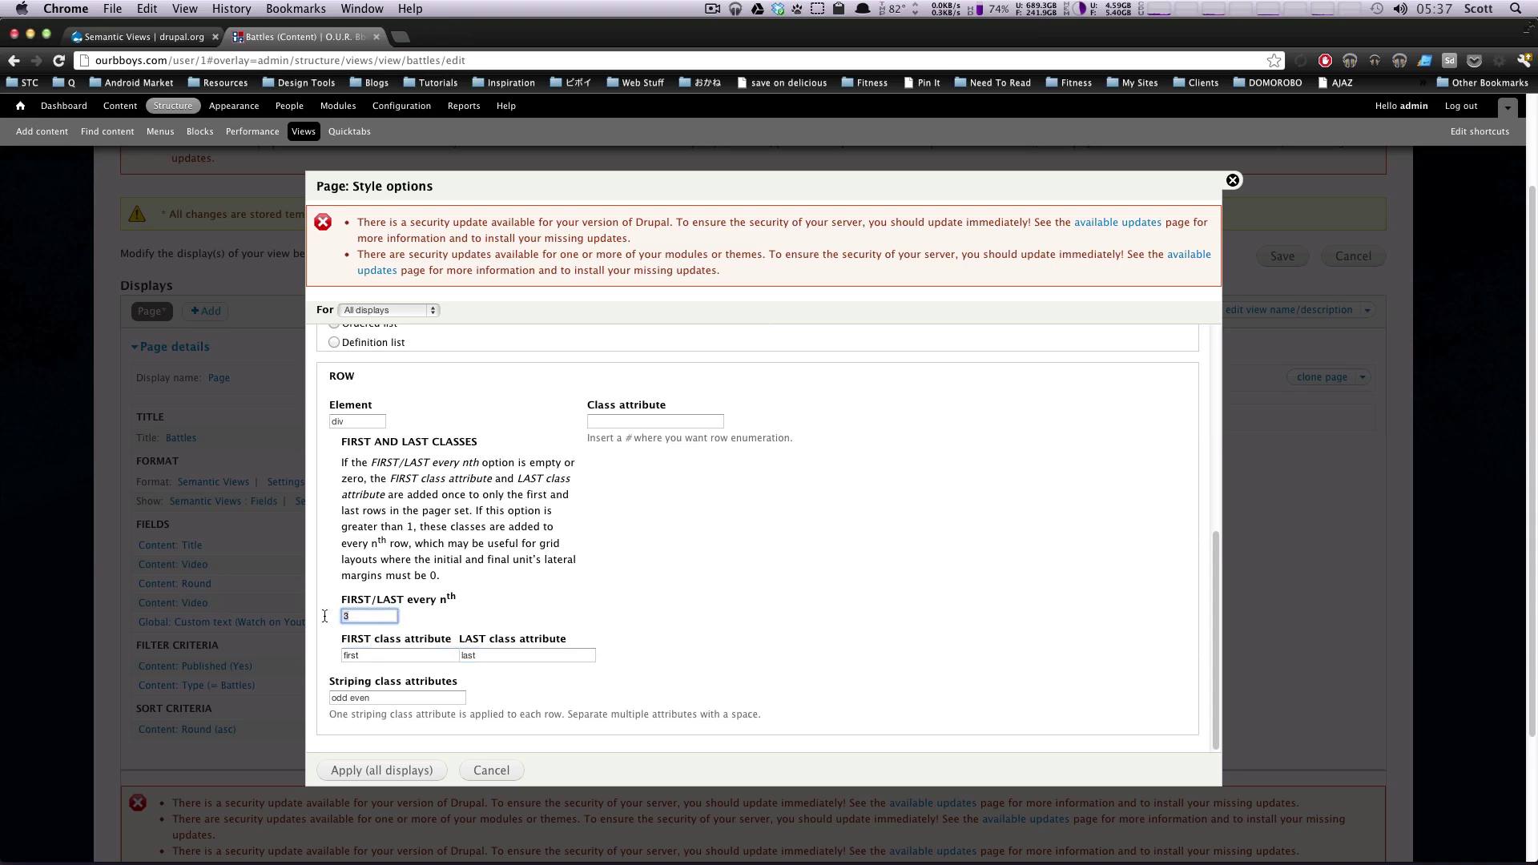
Keep the first, last and odd/even striping classes and apply to all displays
key(Tab)
click(501, 656)
key(Tab)
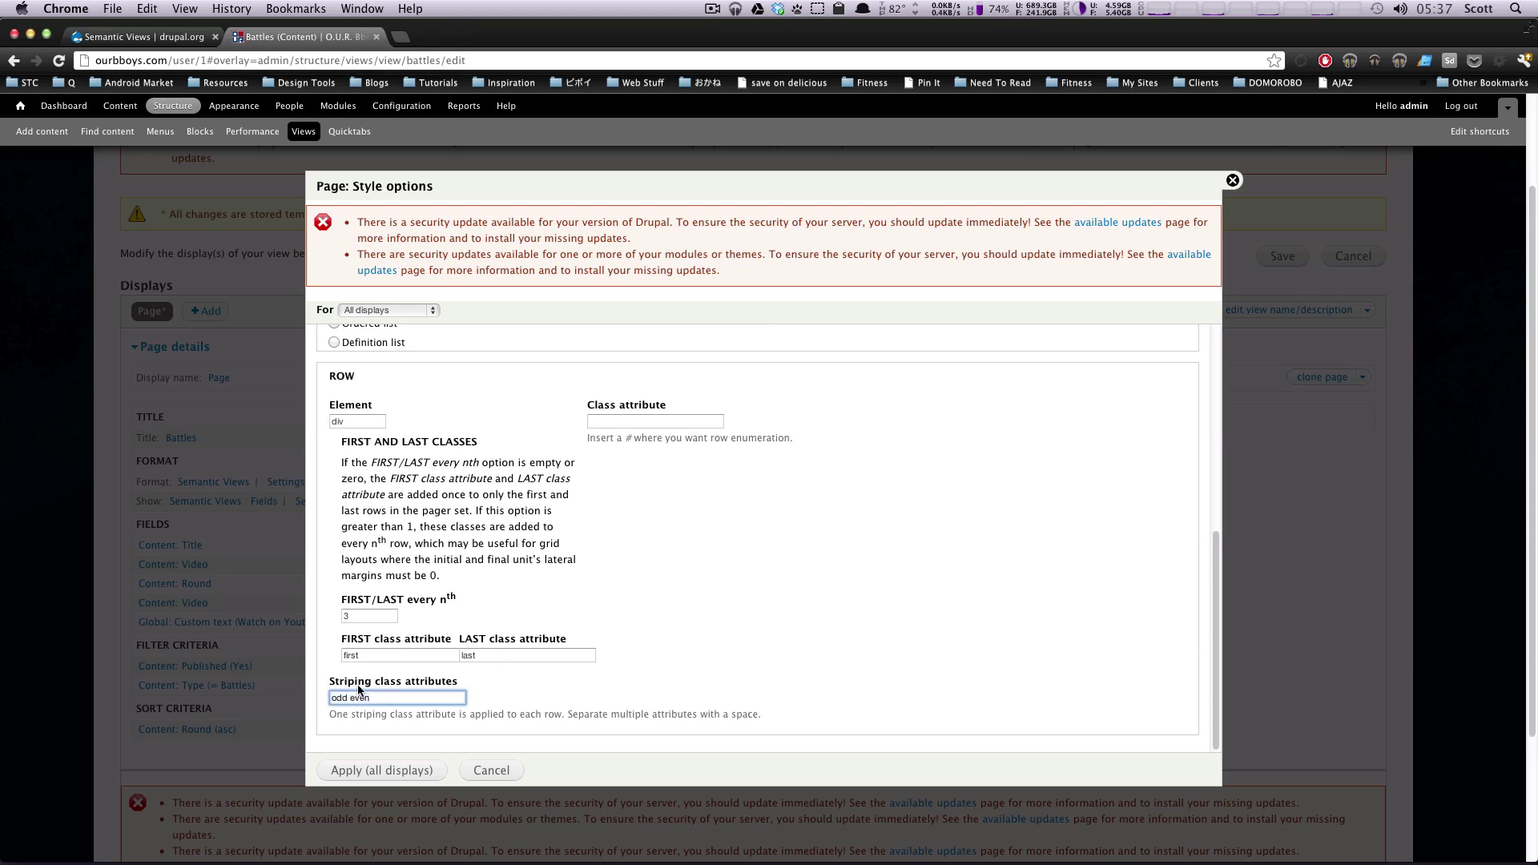
key(Left)
scroll(428, 702, down, 3)
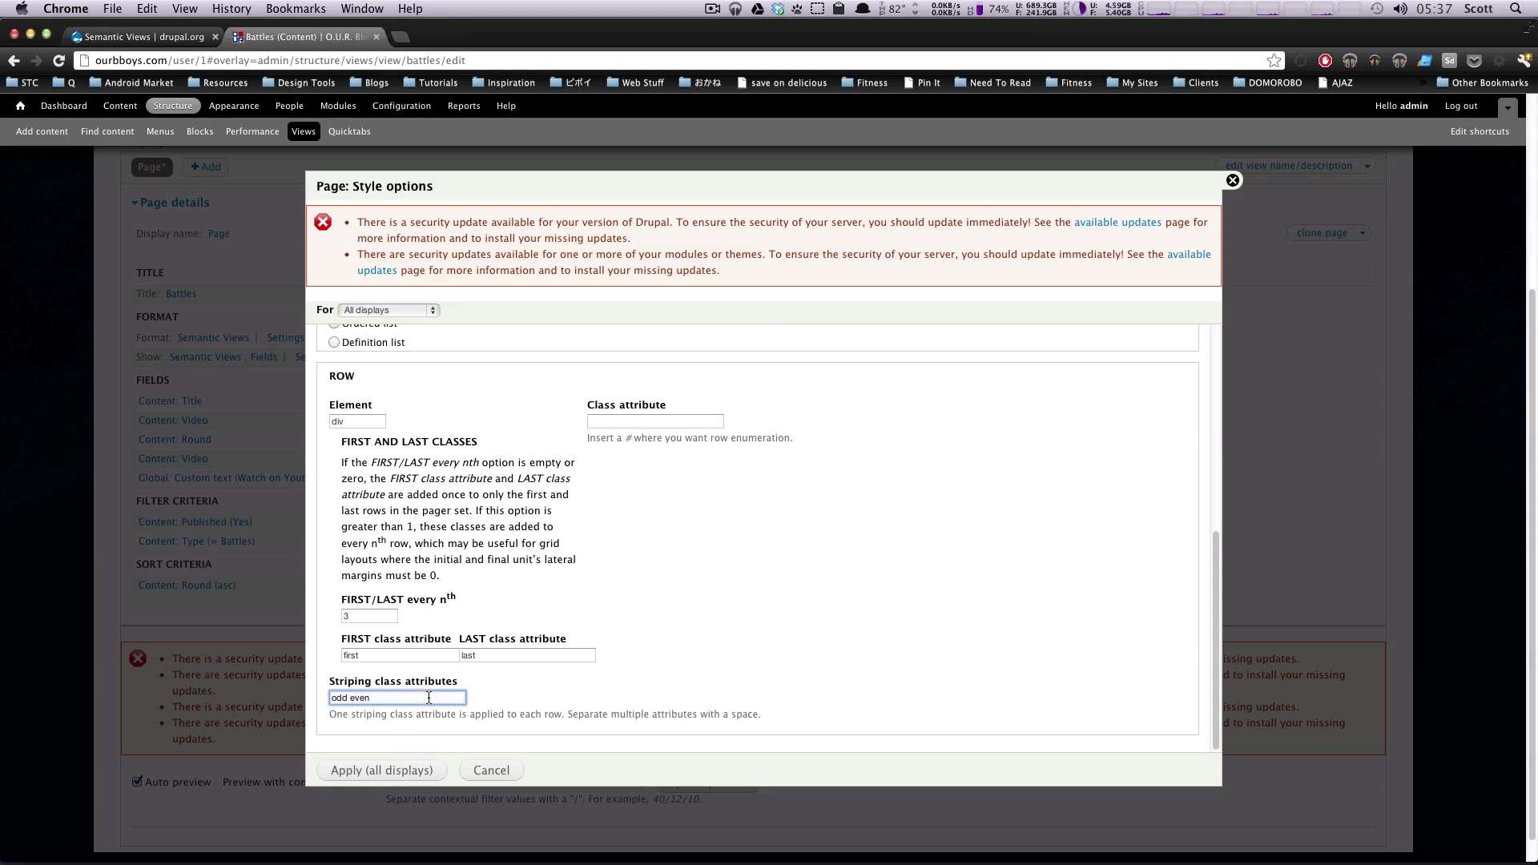
click(394, 765)
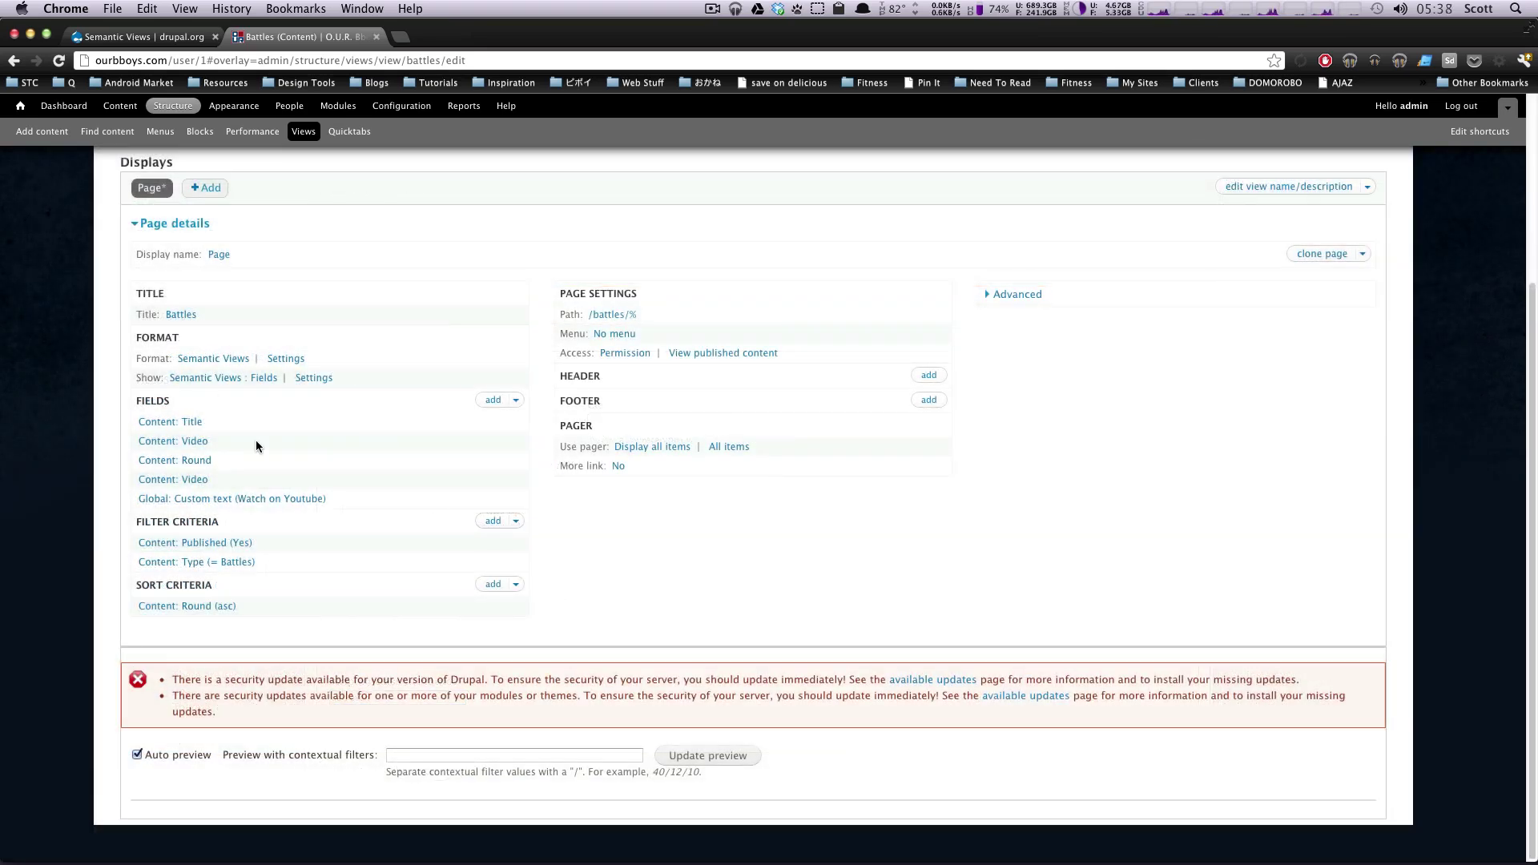
Preview with contextual filter 10, then right-click the 'Flow Mo vs KGB' heading
click(427, 754)
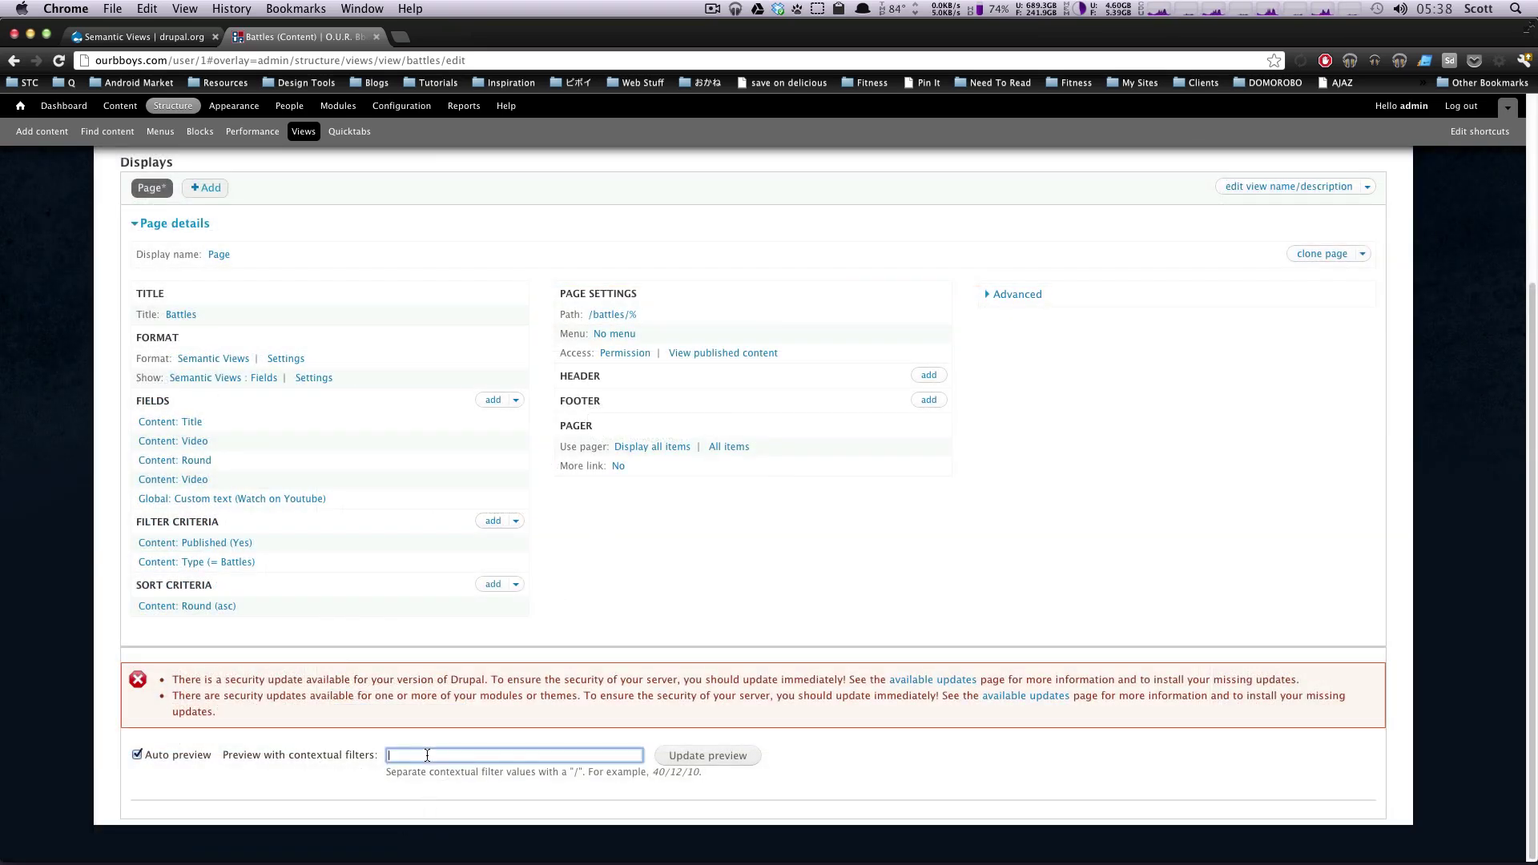
text(10)
click(708, 756)
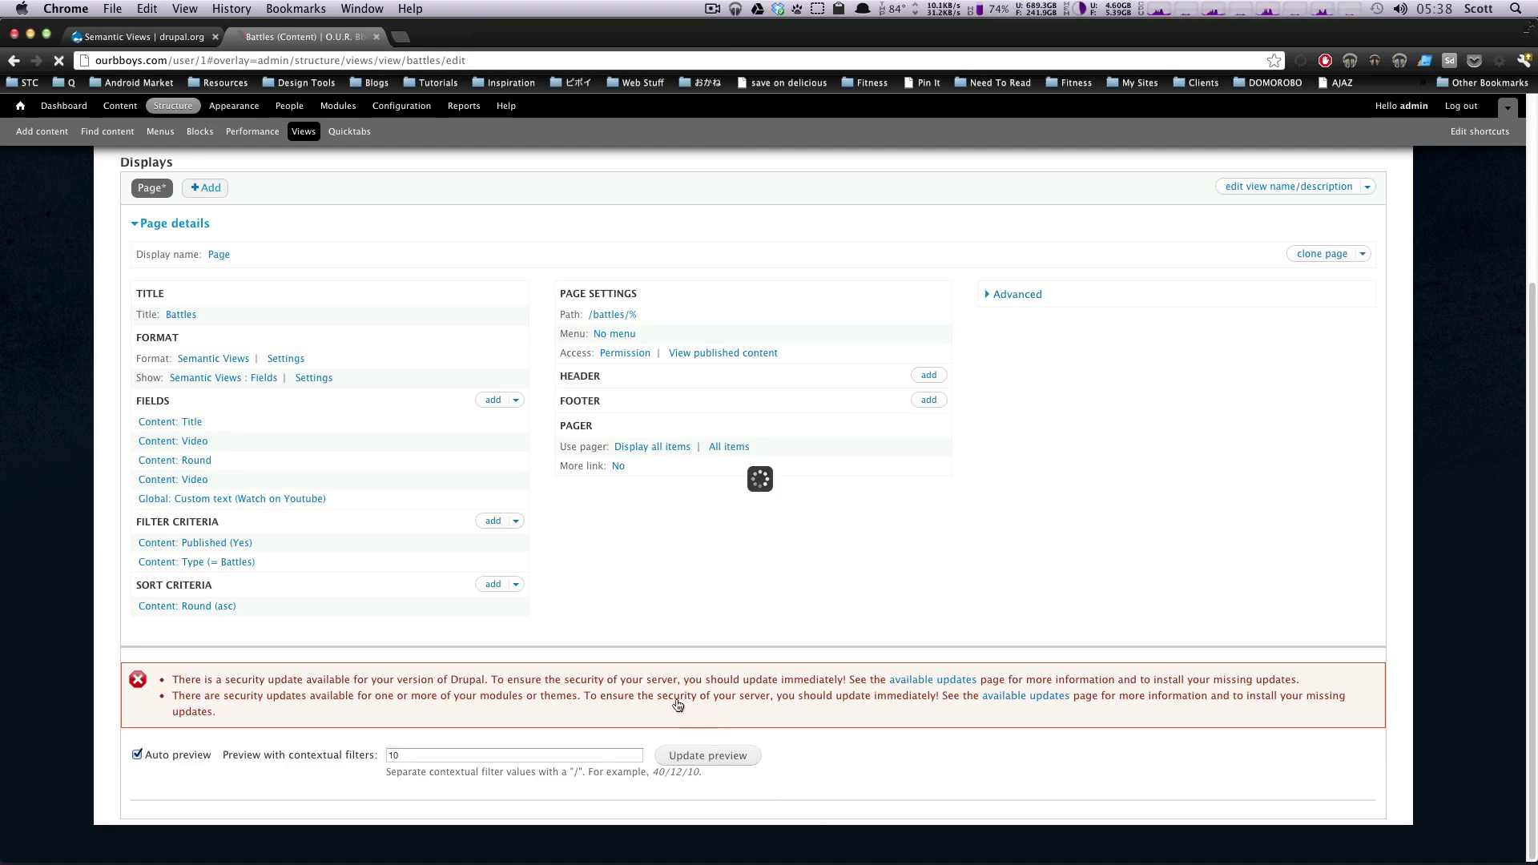
scroll(729, 729, down, 10)
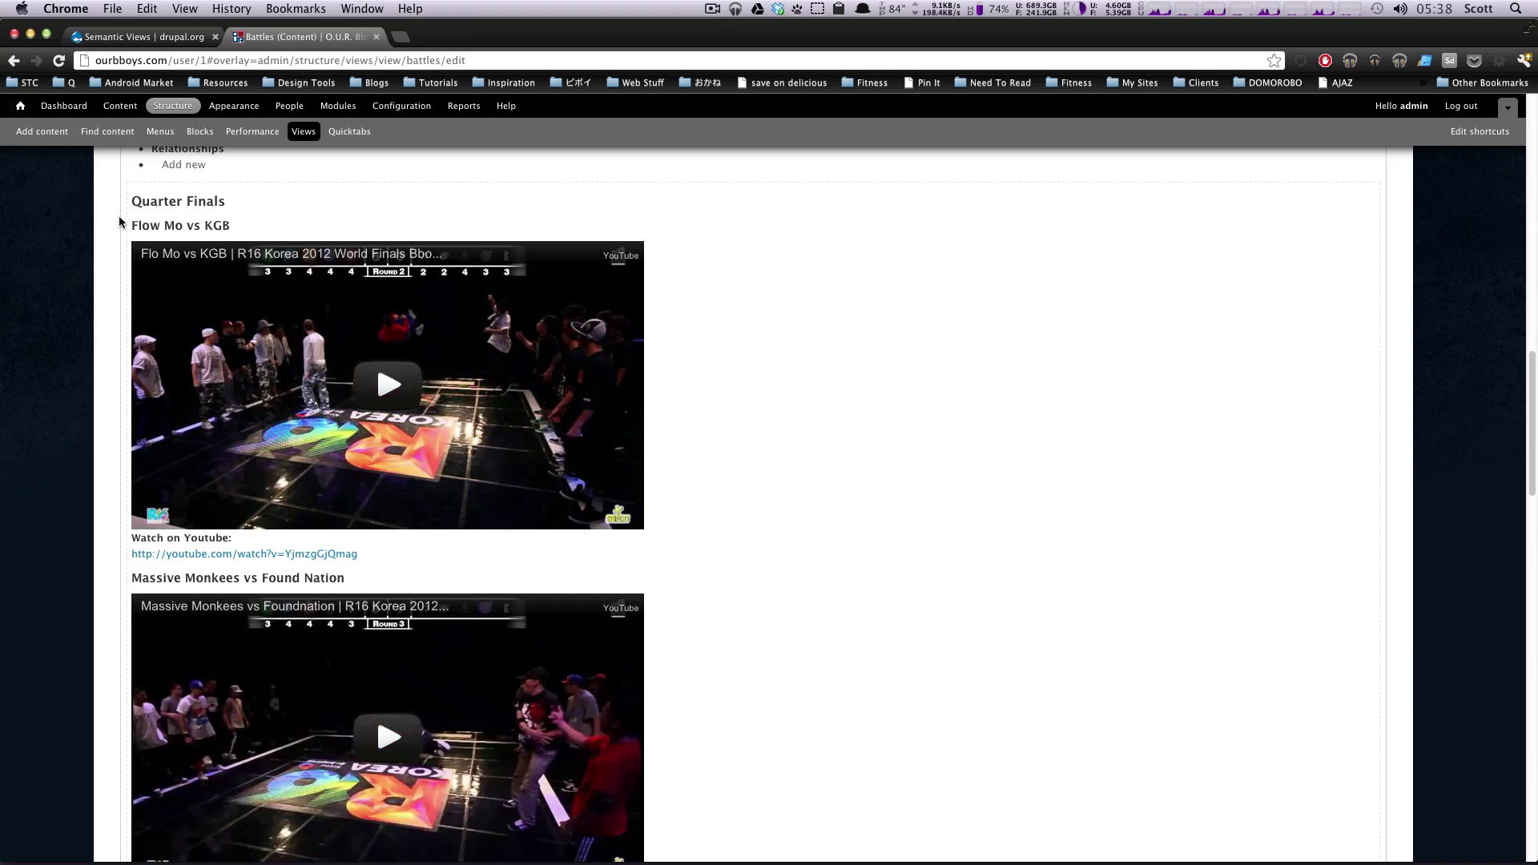
right_click(170, 225)
Inspect the heading and select the first odd, even and last odd row divs
click(304, 311)
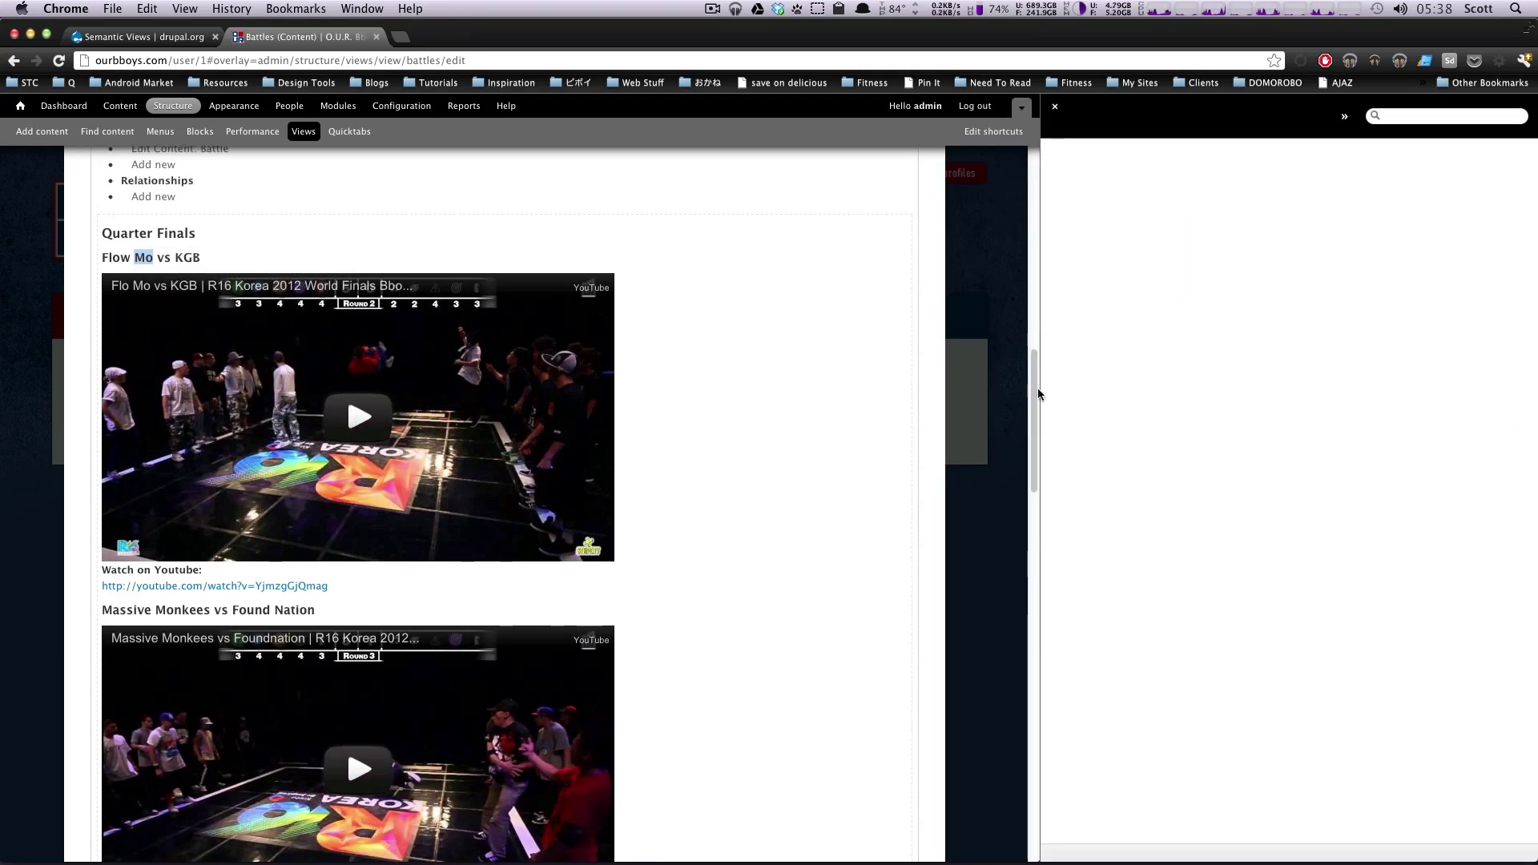
drag(1038, 387, 725, 379)
click(927, 419)
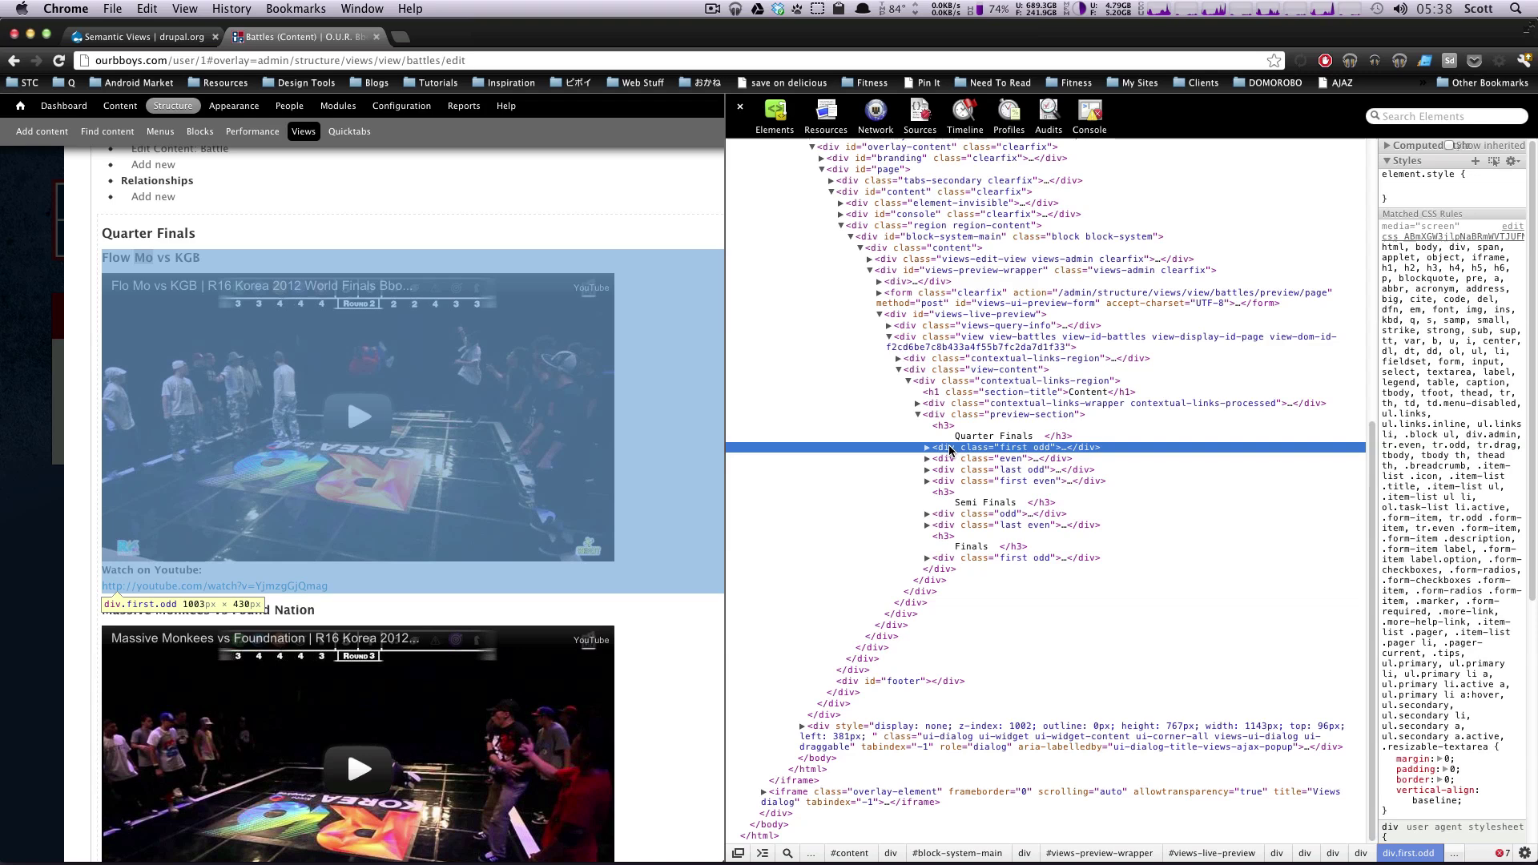
click(947, 463)
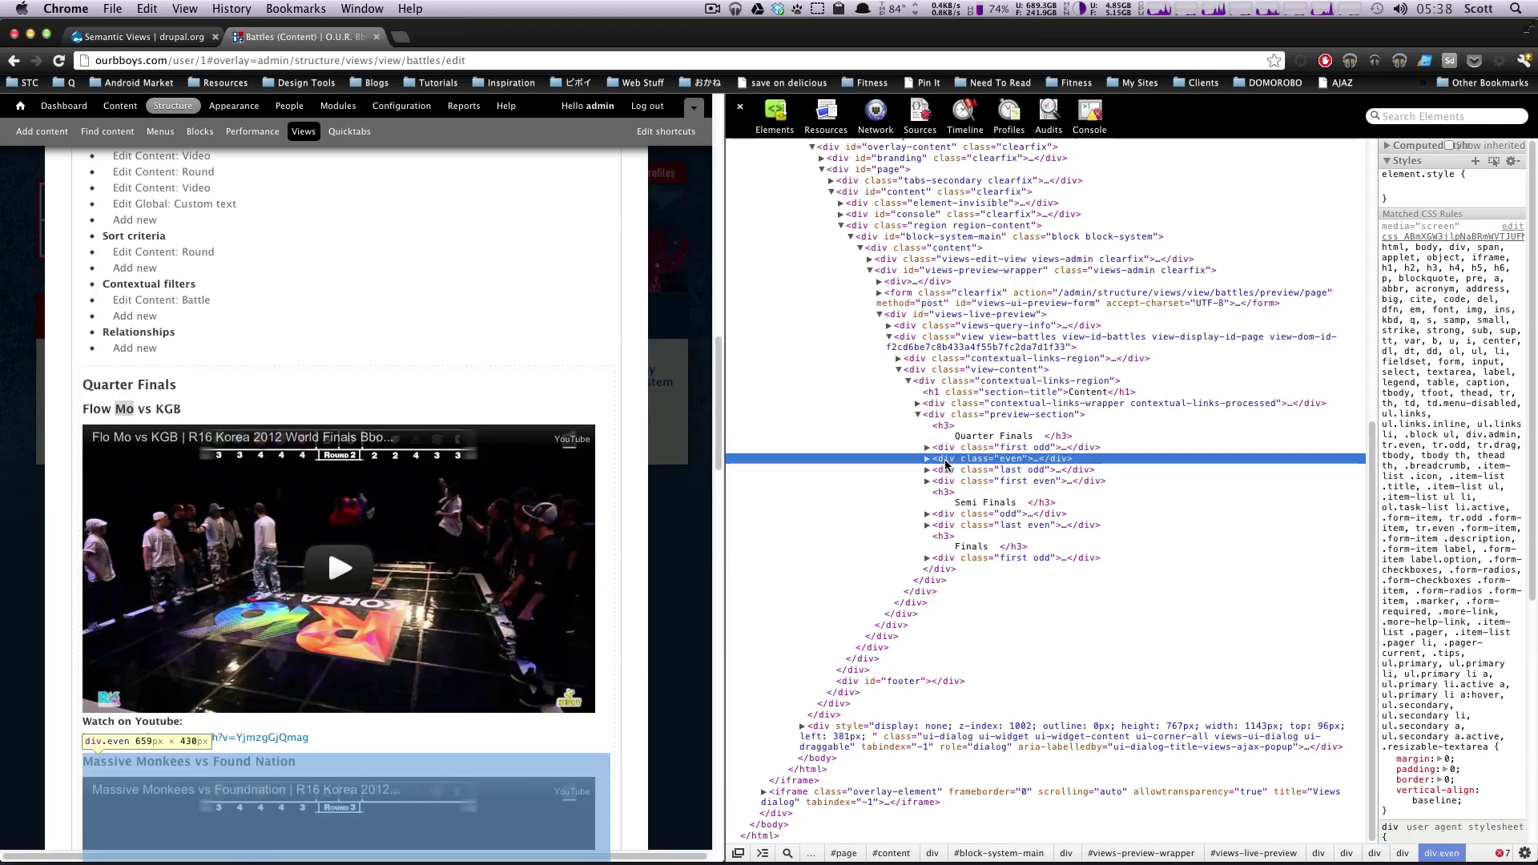
click(950, 451)
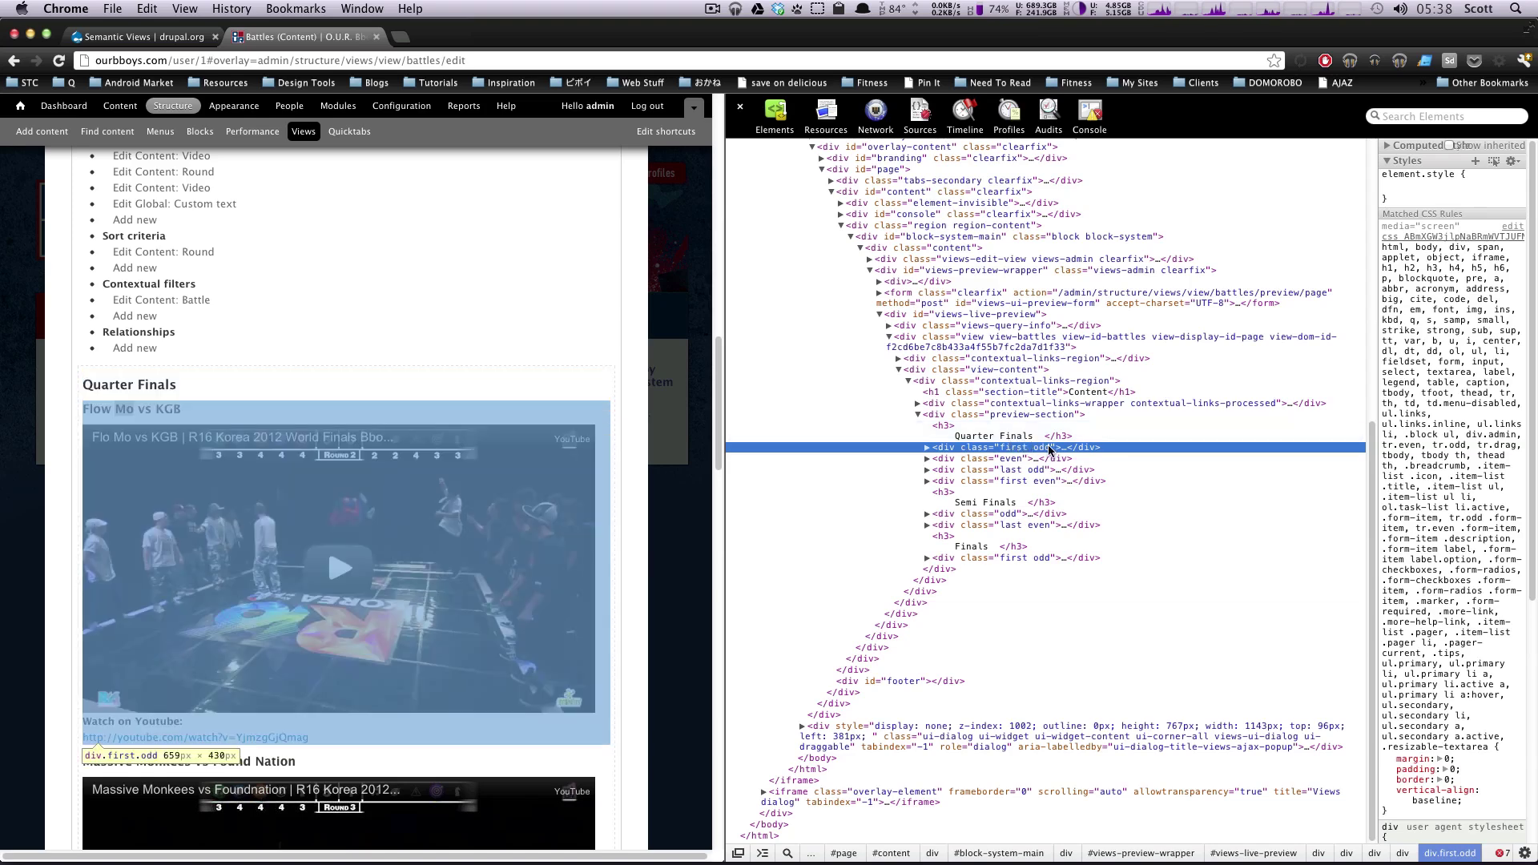
click(947, 462)
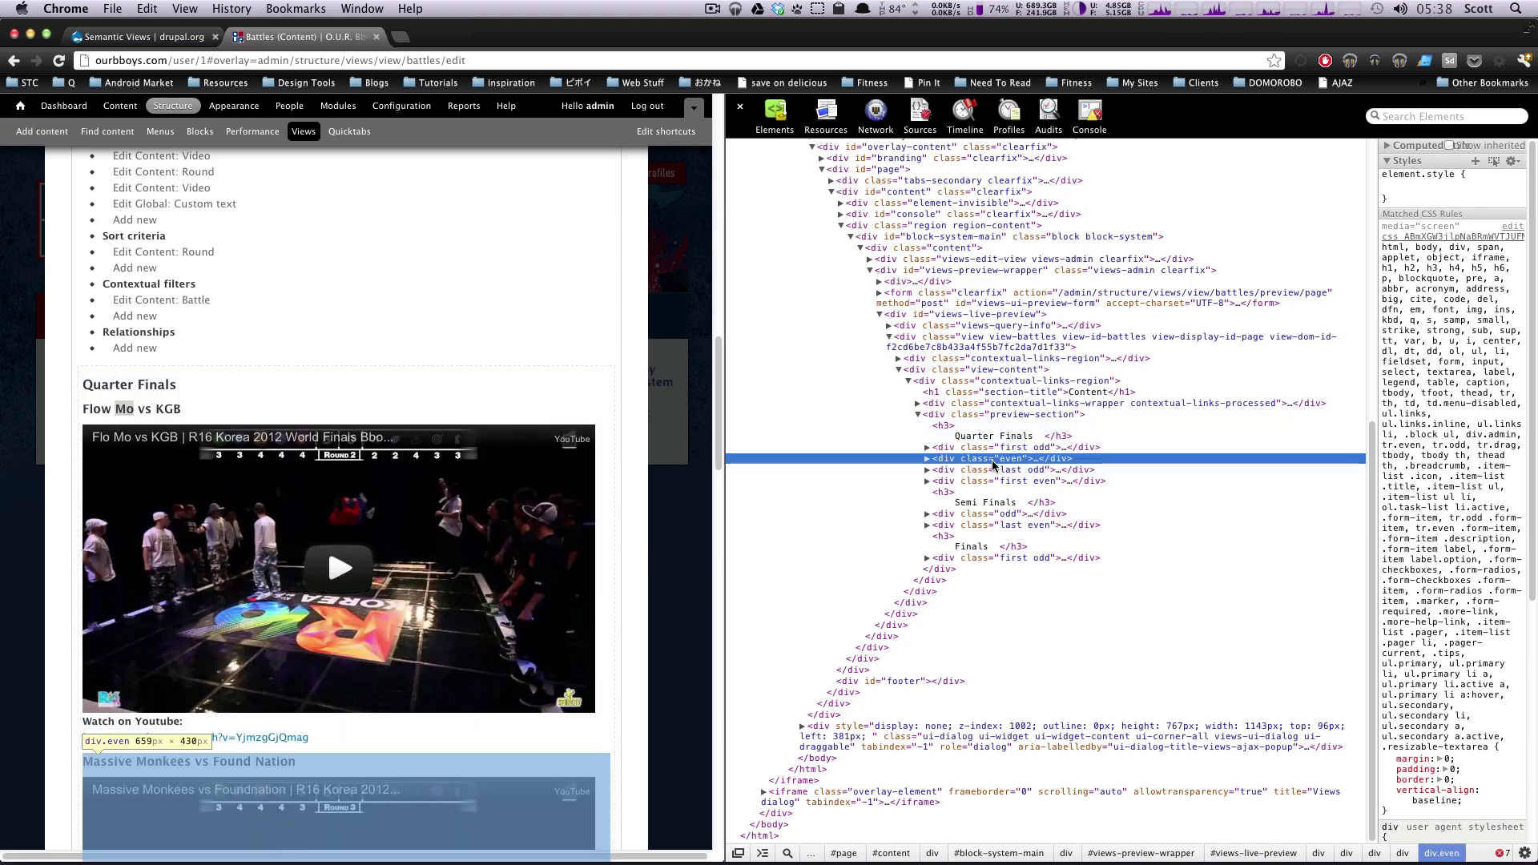
click(949, 471)
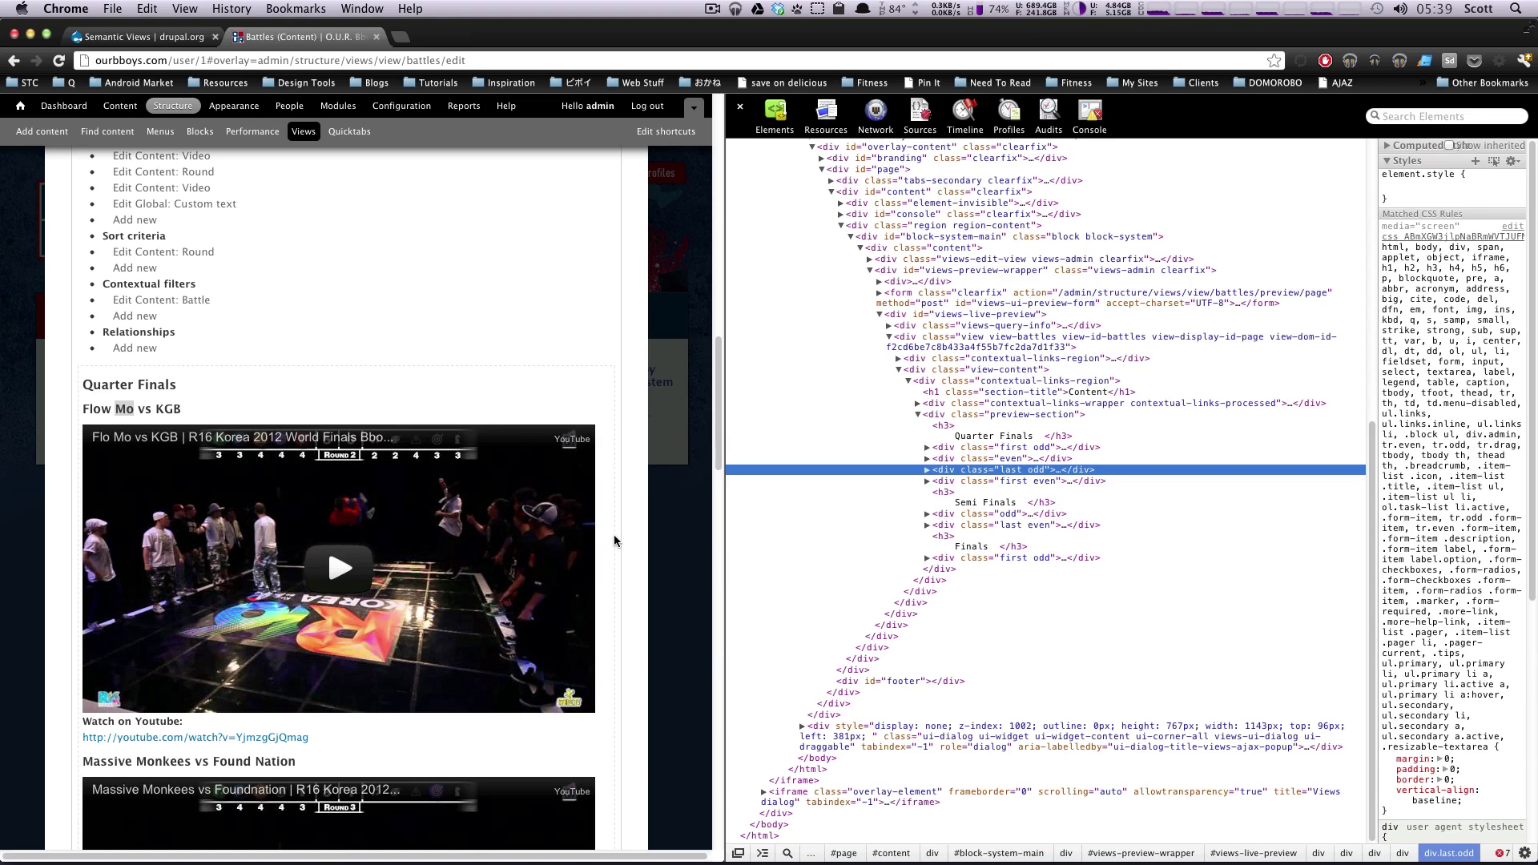
Go back to the Battles view editor
click(138, 34)
click(300, 37)
scroll(463, 450, up, 10)
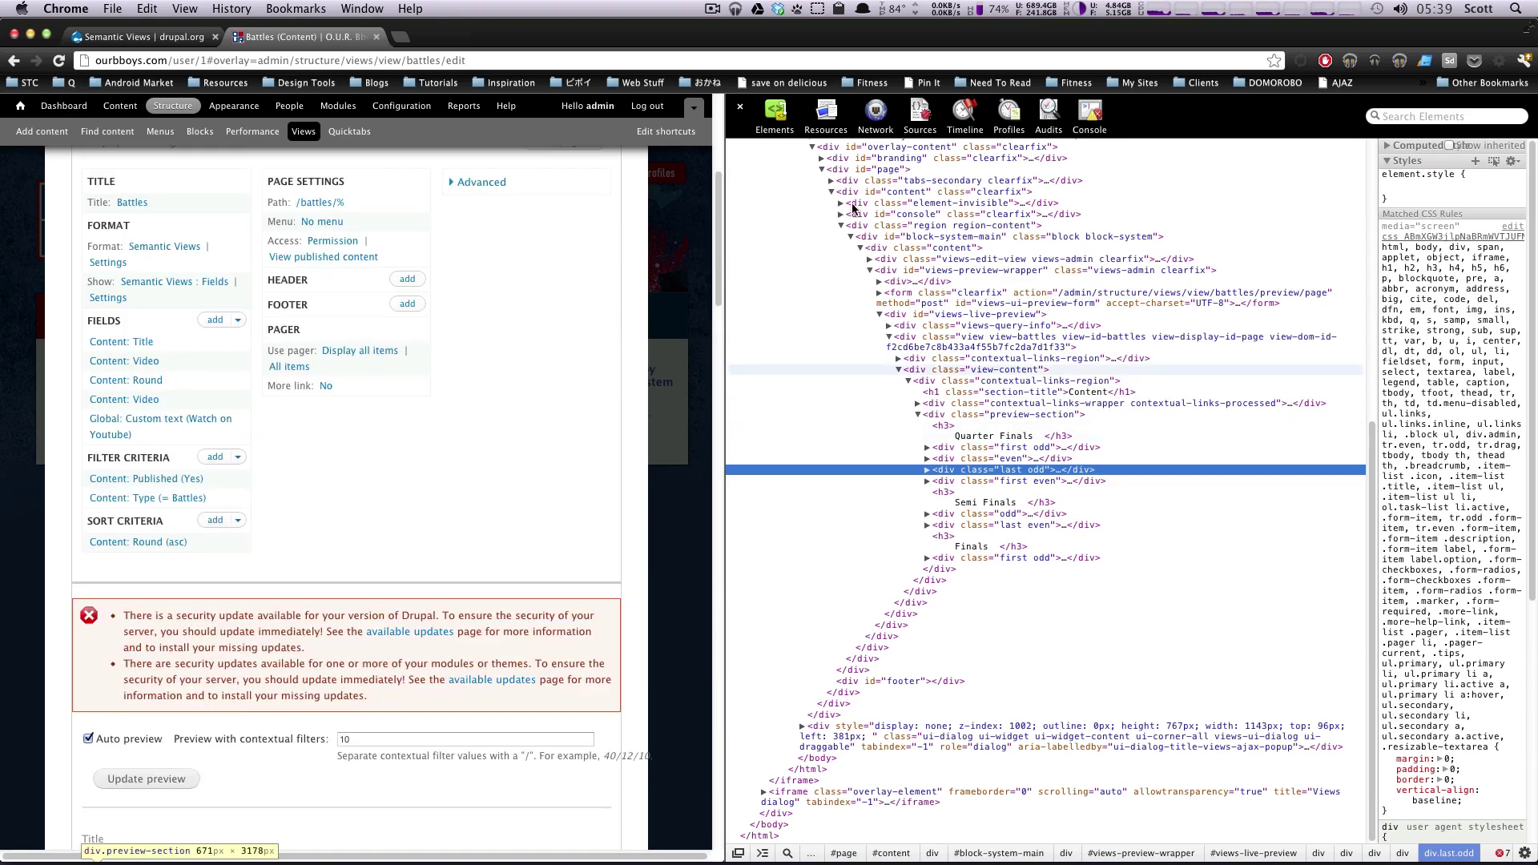
Close DevTools and open the Semantic Views : Fields row style settings
click(739, 108)
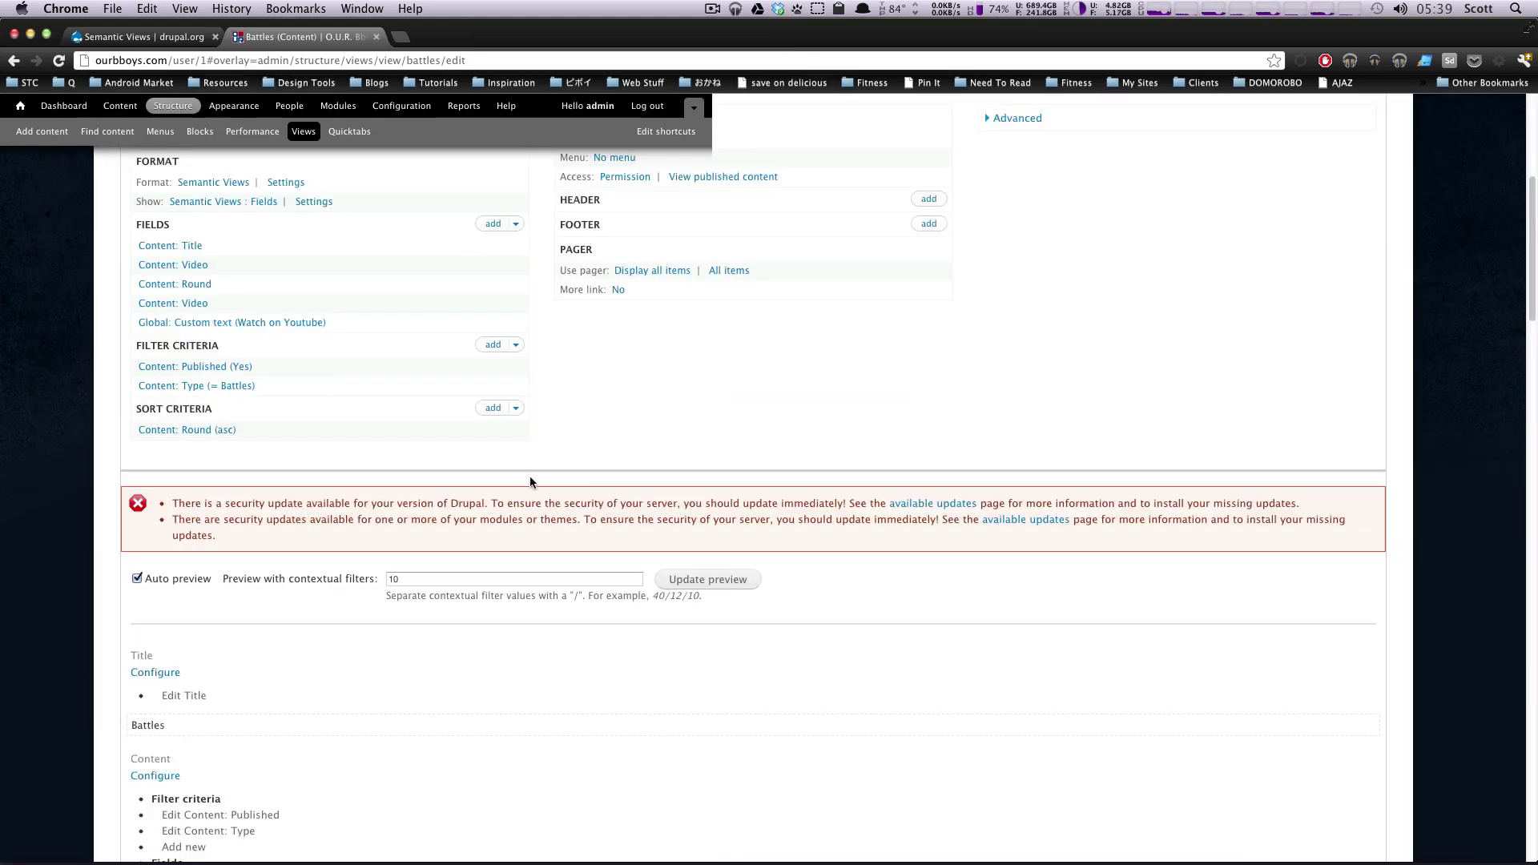
scroll(290, 243, up, 2)
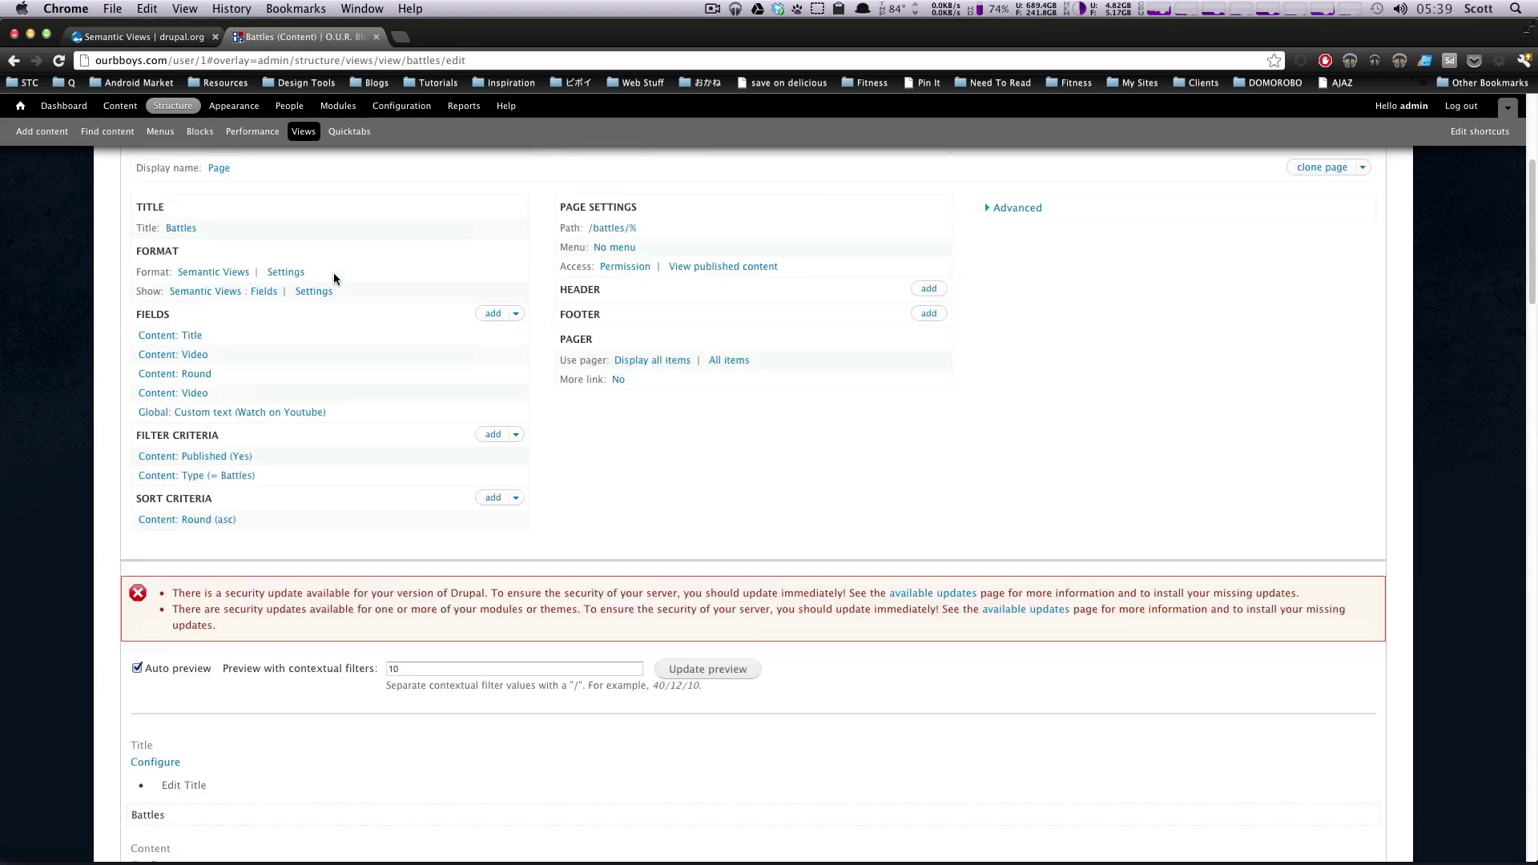
scroll(333, 278, up, 2)
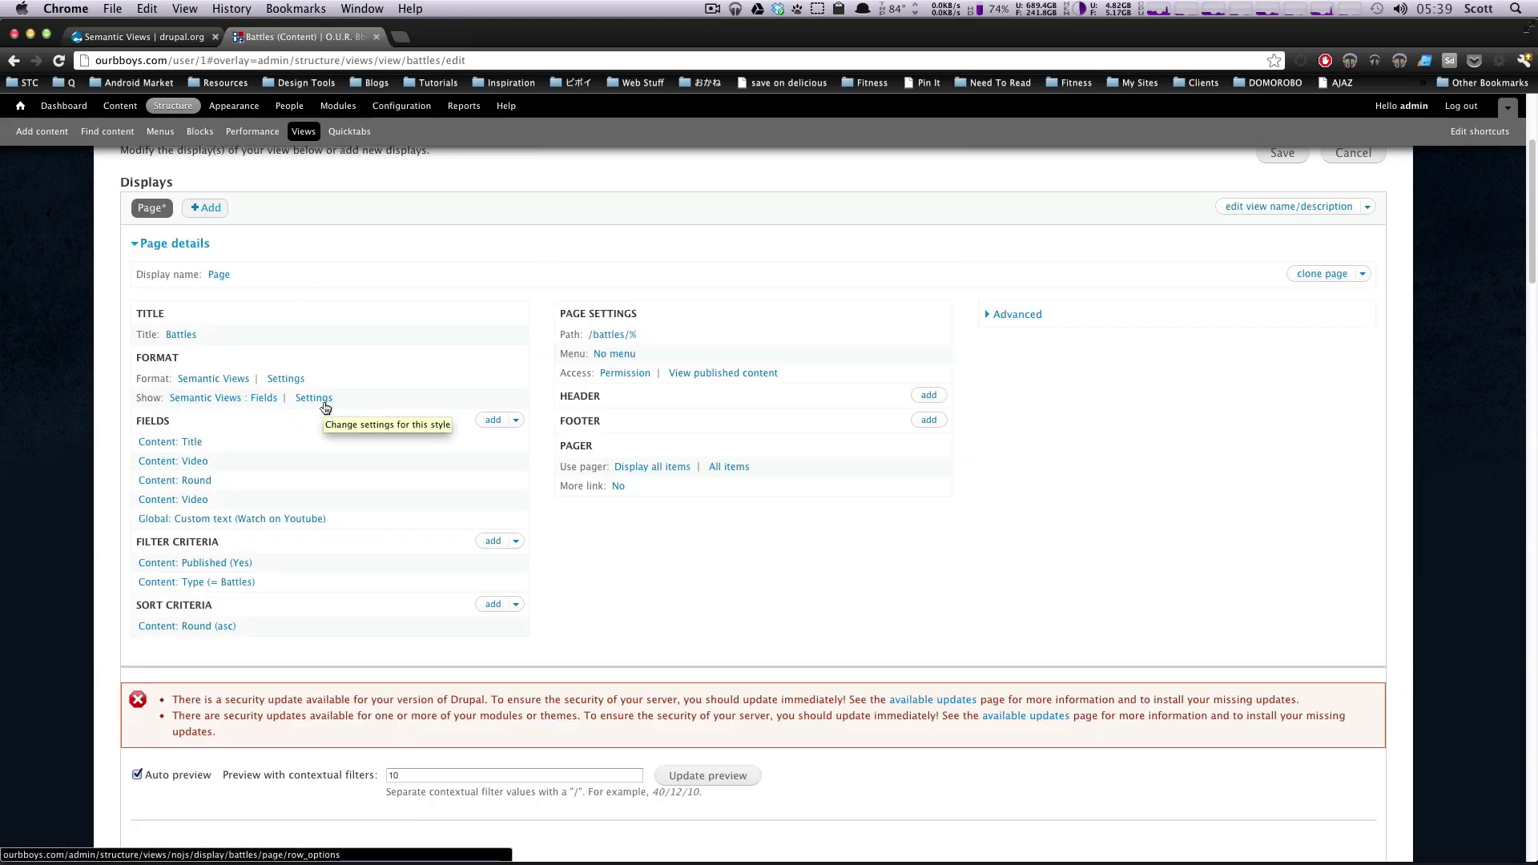
click(325, 404)
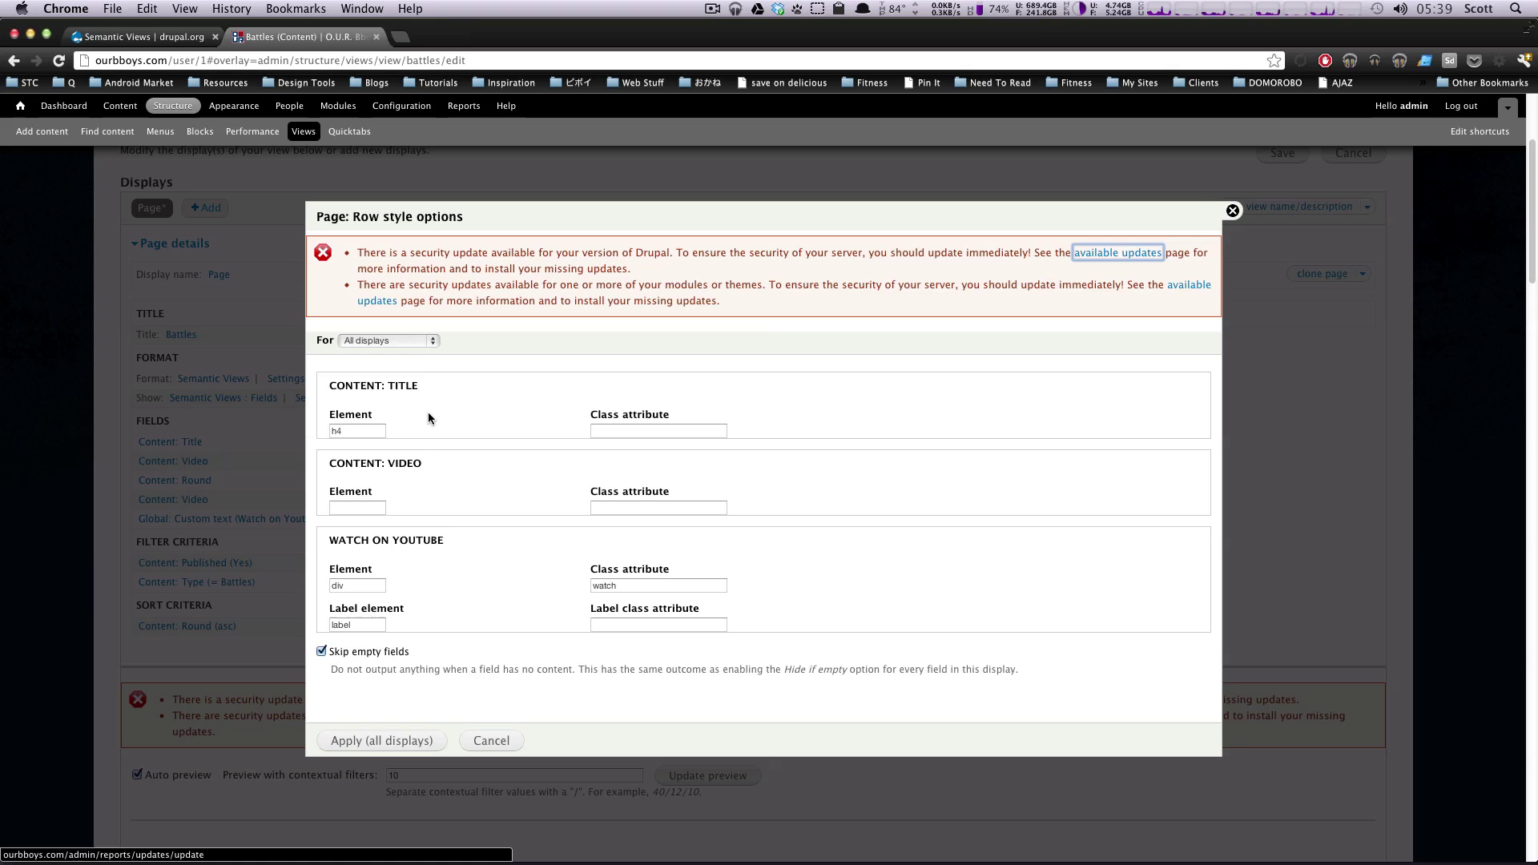
Review the Title field's h4 element and the empty Video element setting
double_click(368, 433)
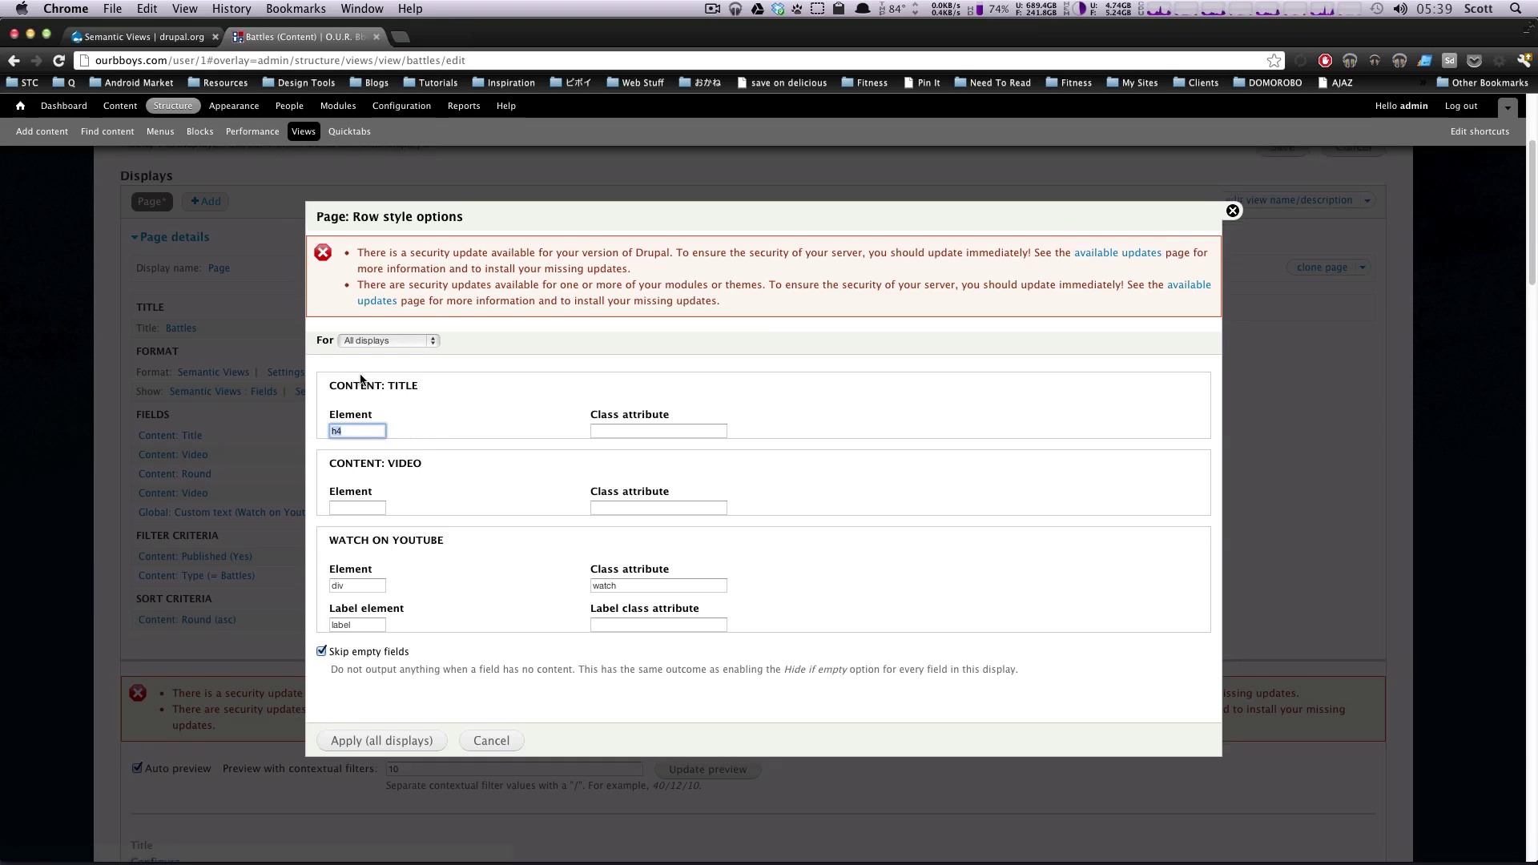
drag(360, 464, 328, 465)
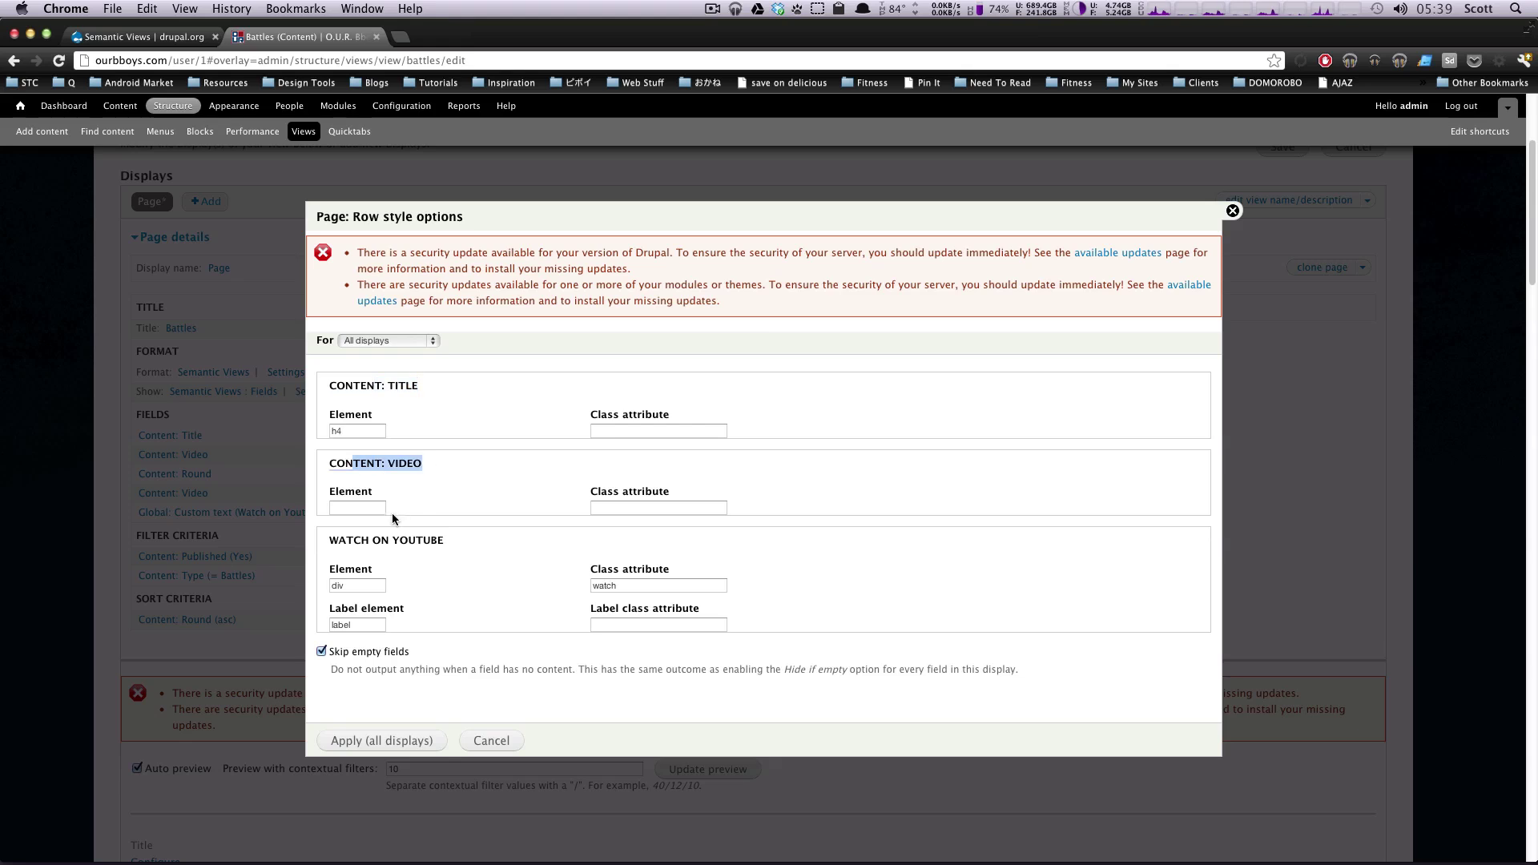
drag(324, 540, 441, 569)
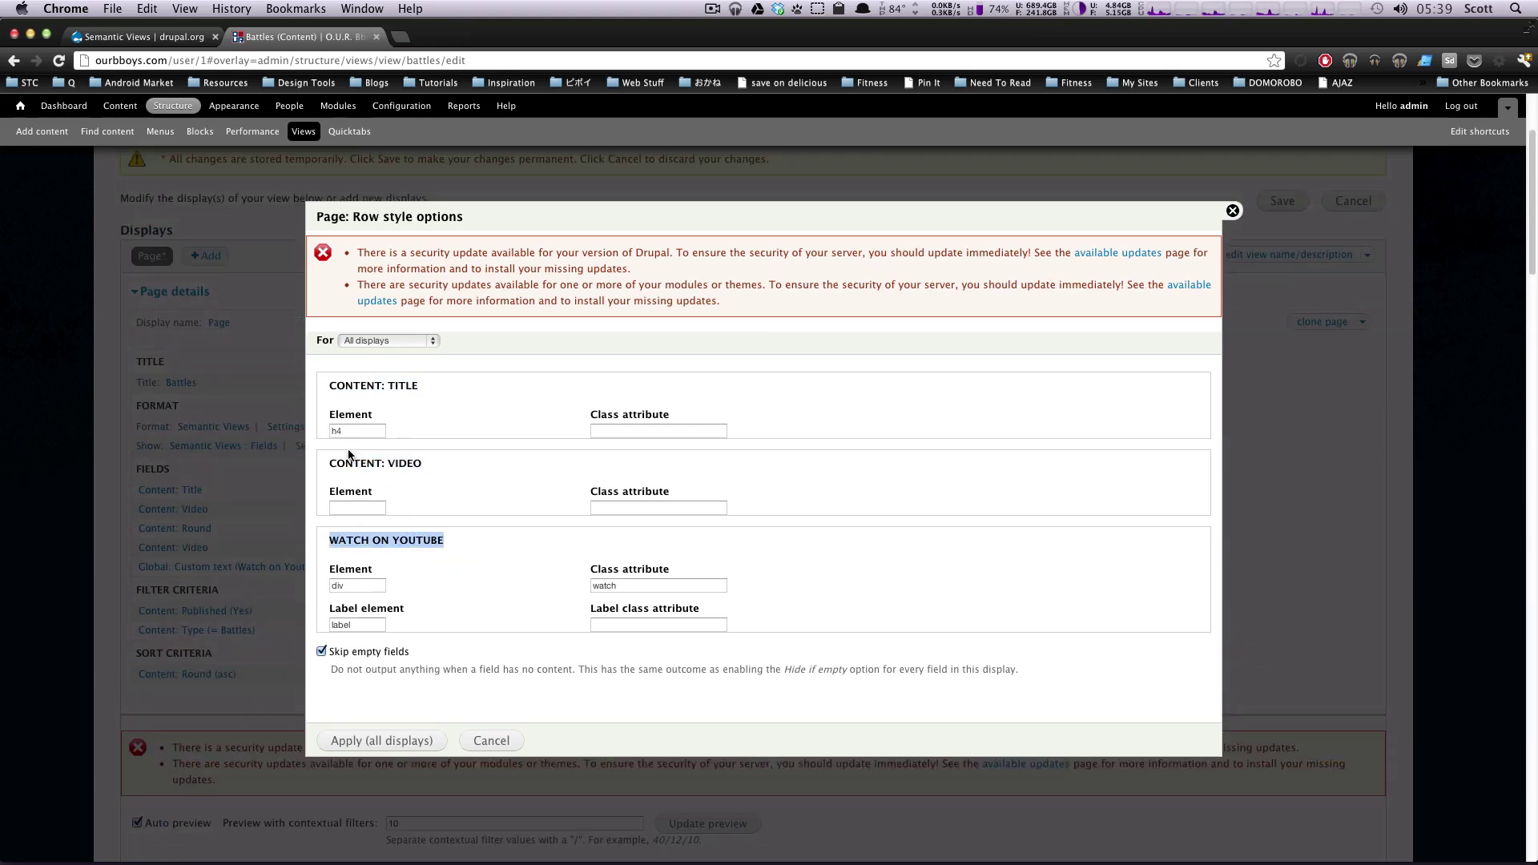
click(366, 430)
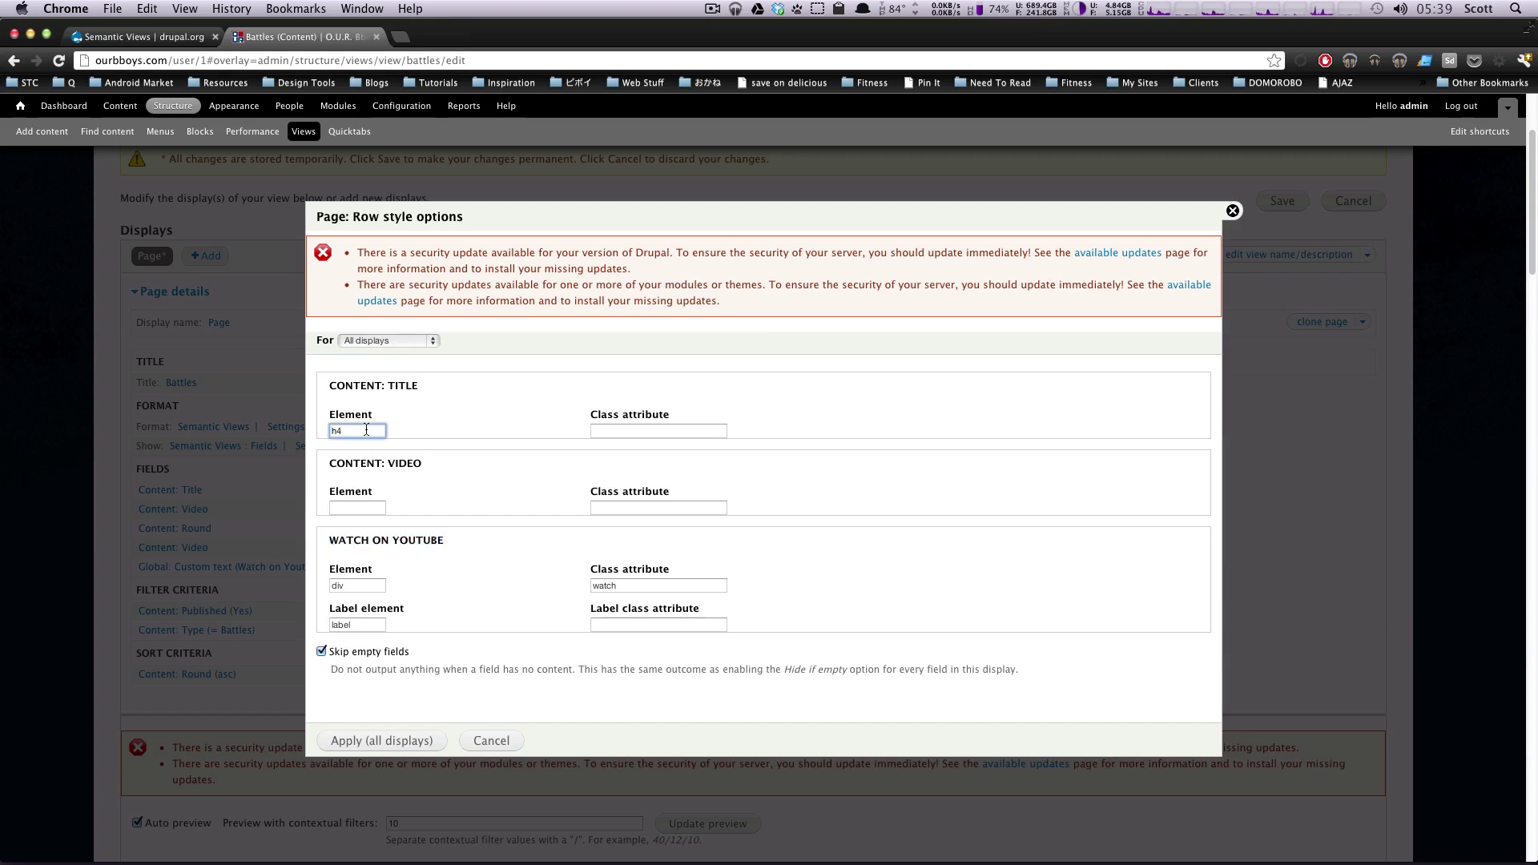
click(367, 506)
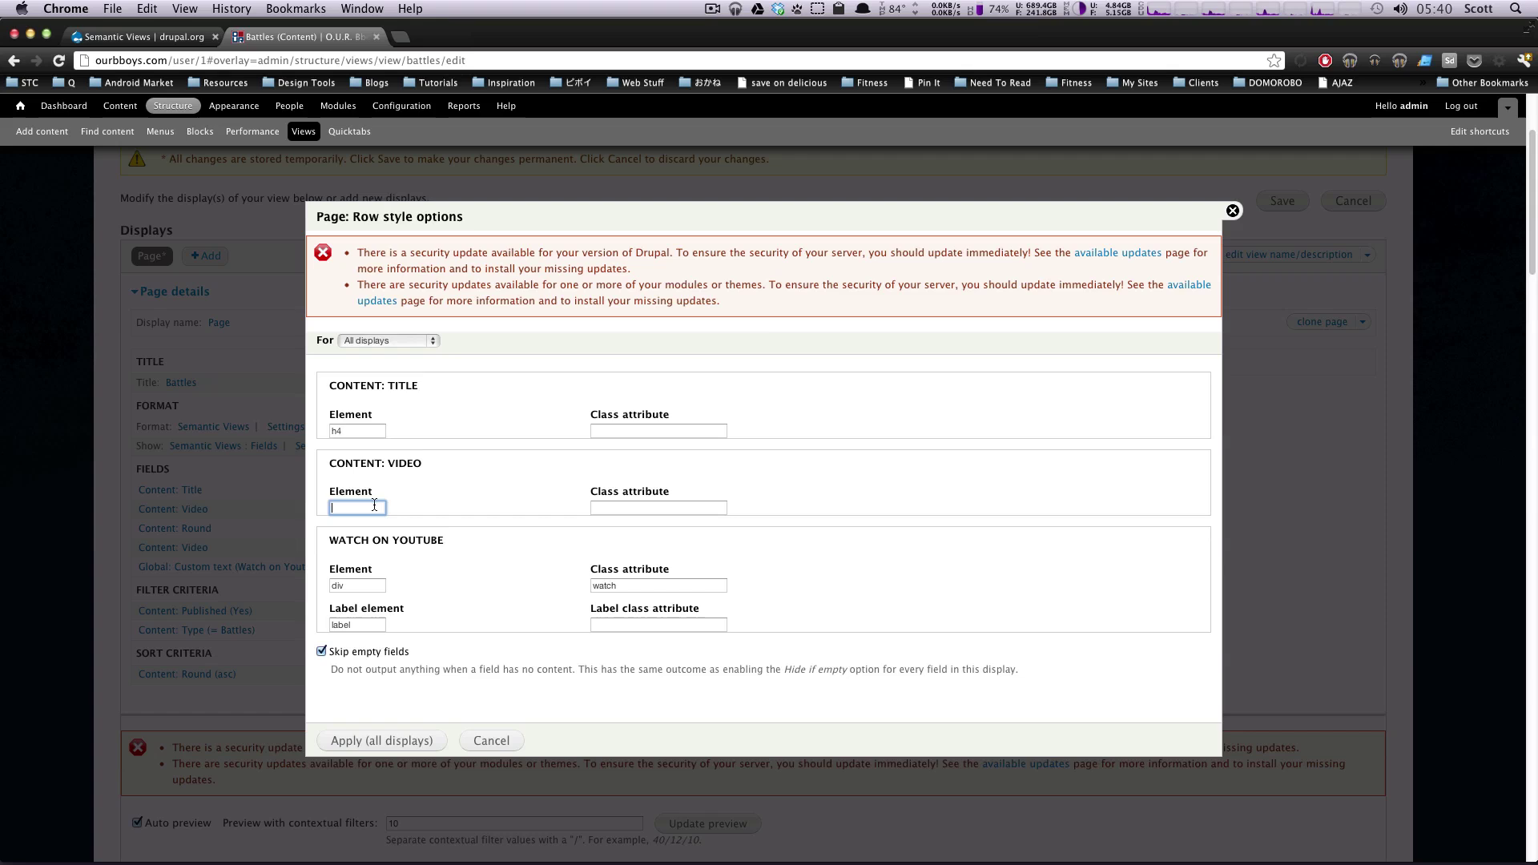
drag(373, 464, 454, 468)
click(455, 468)
click(361, 507)
Review the Watch on YouTube div with class watch and the Skip empty fields option
click(362, 586)
key(Tab)
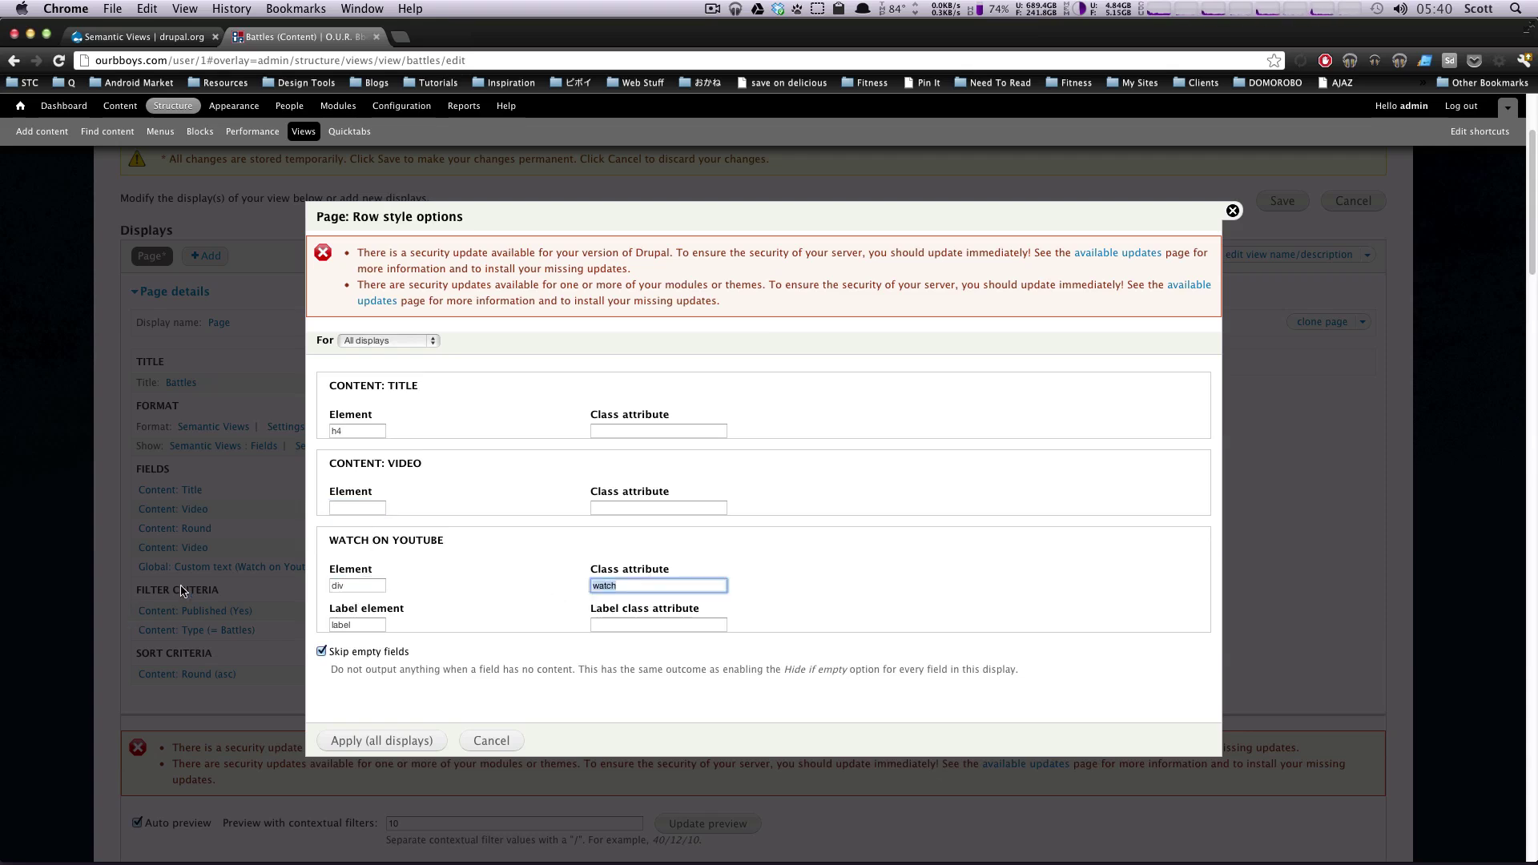
click(384, 624)
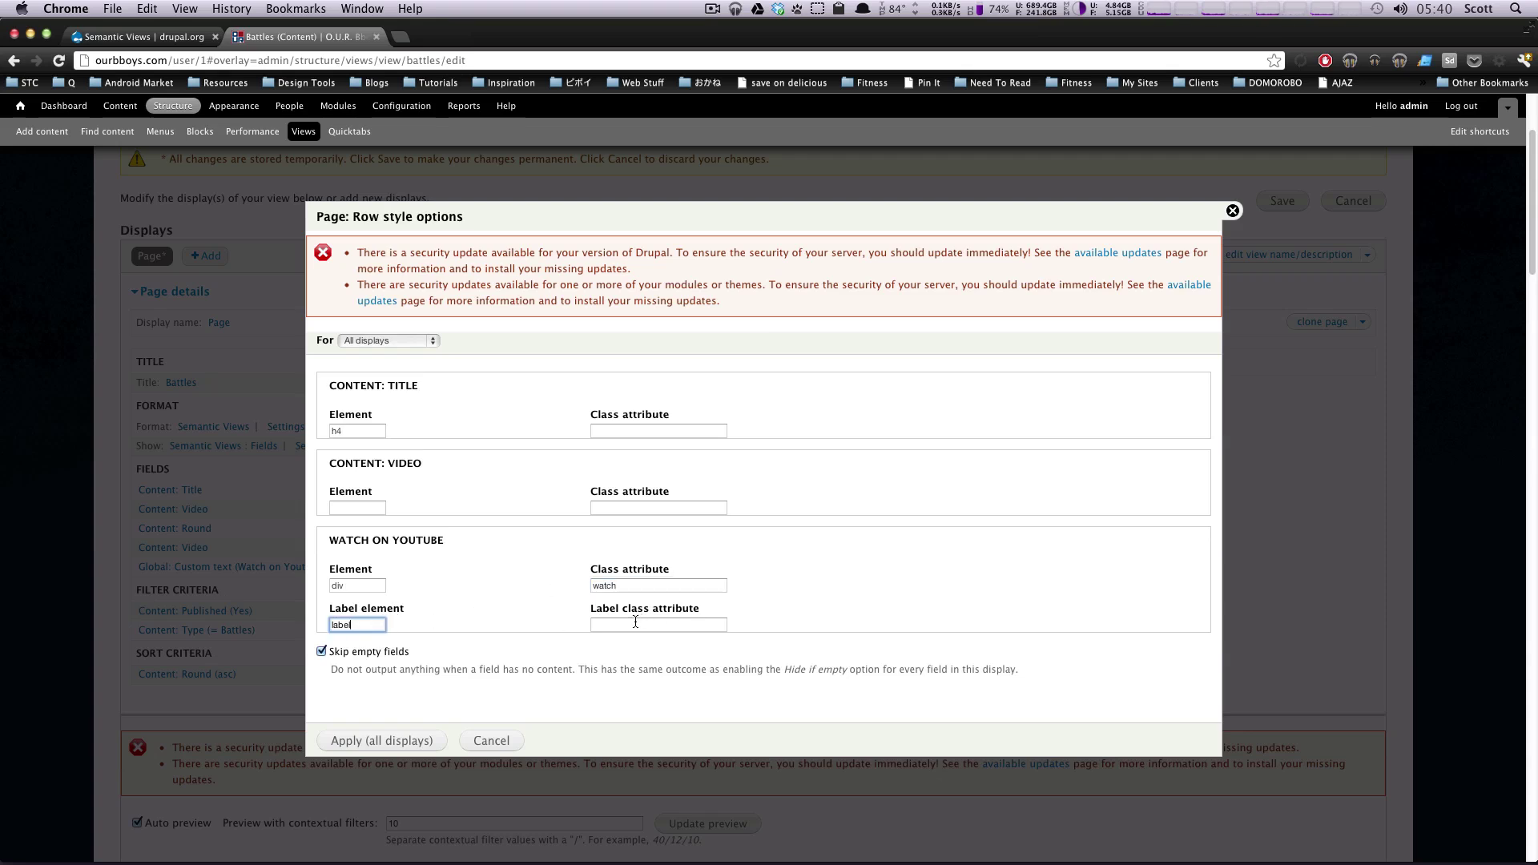
click(367, 431)
scroll(560, 481, down, 5)
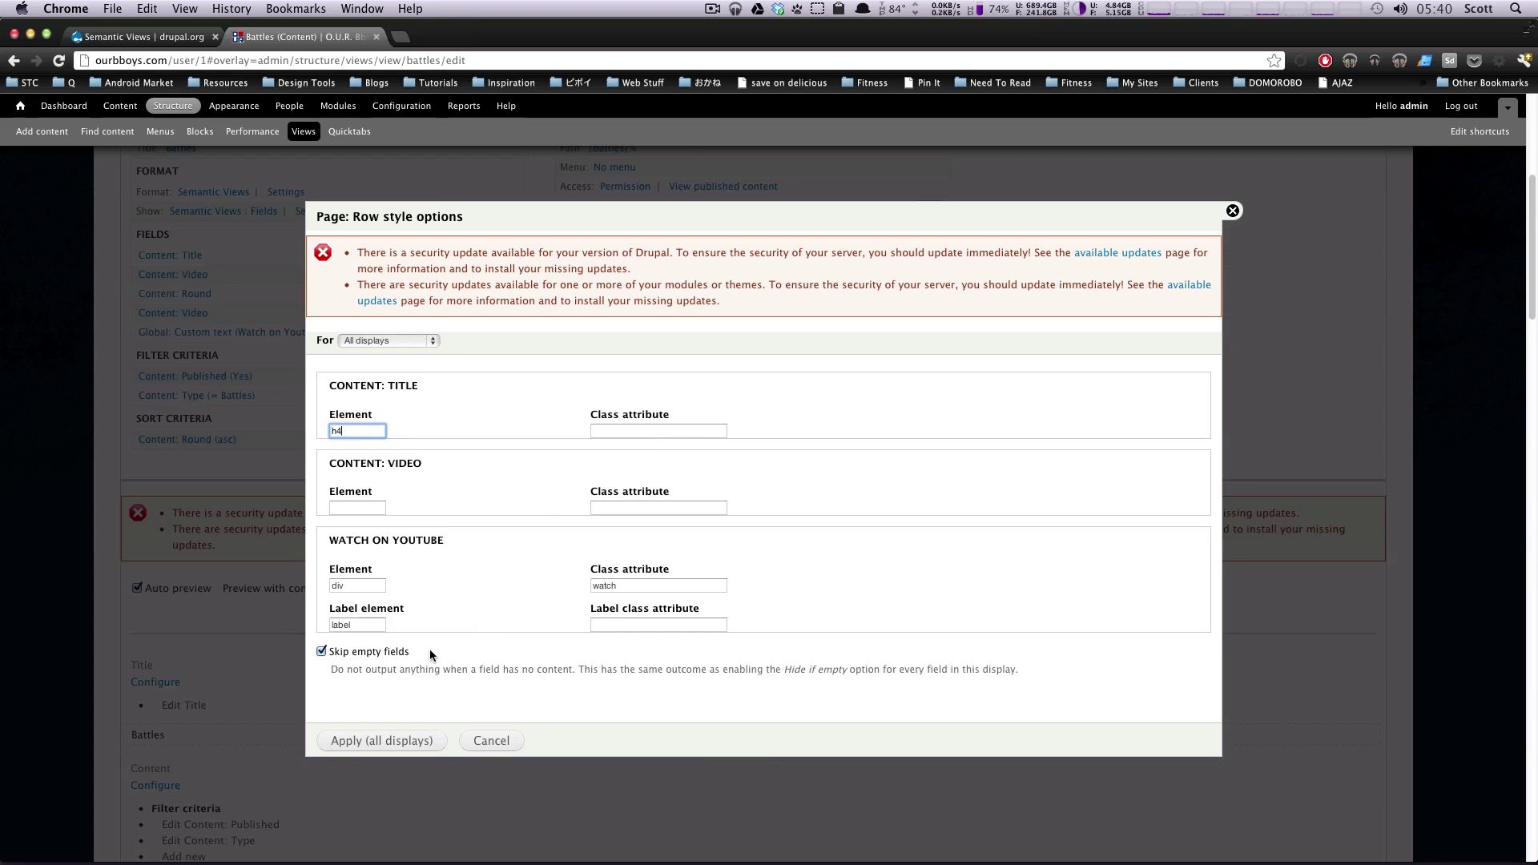
drag(429, 653, 330, 652)
click(507, 690)
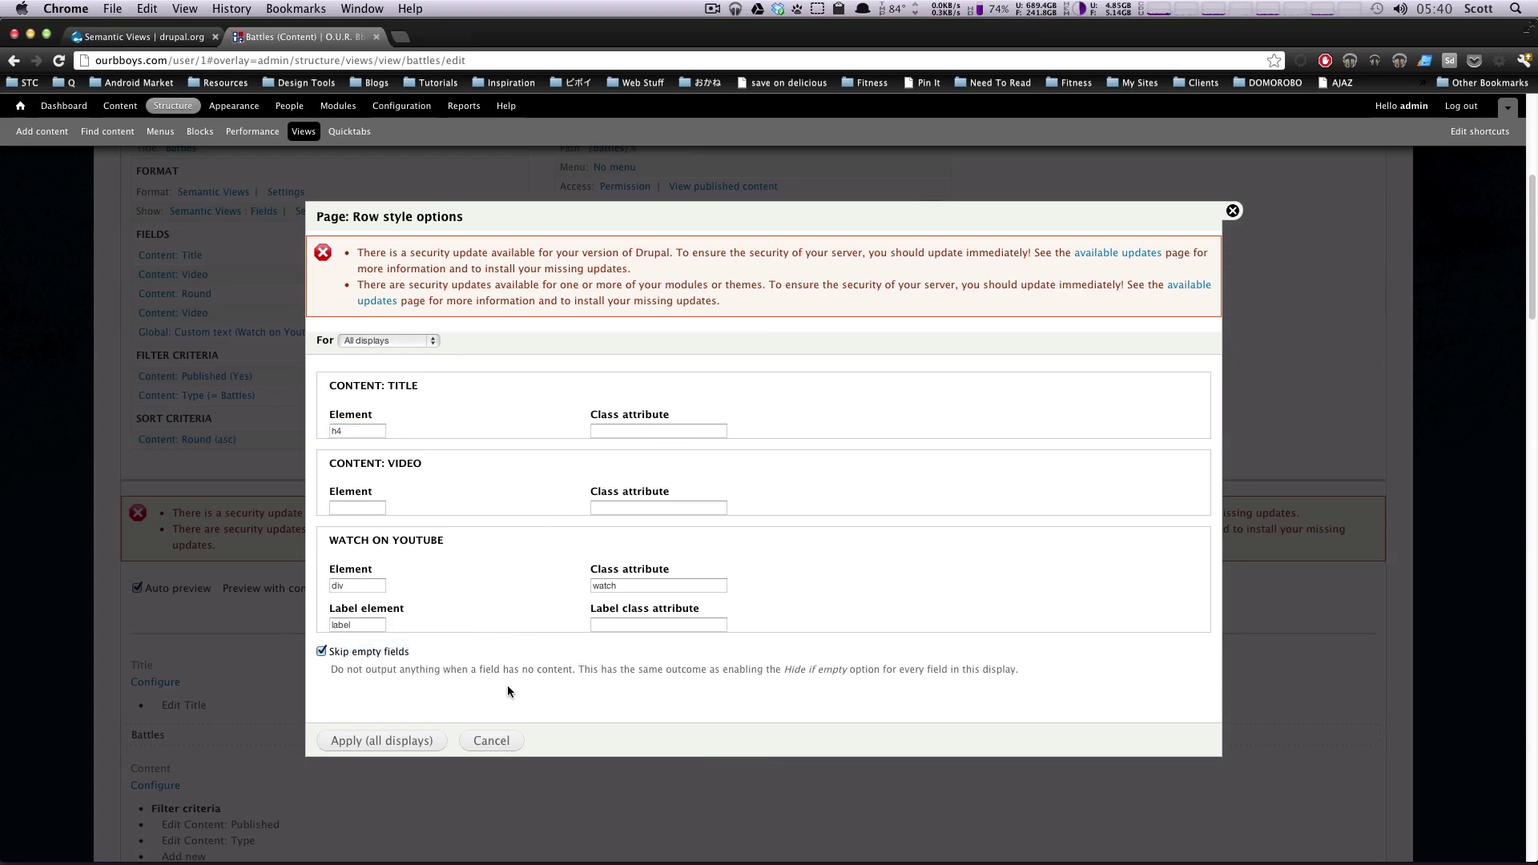